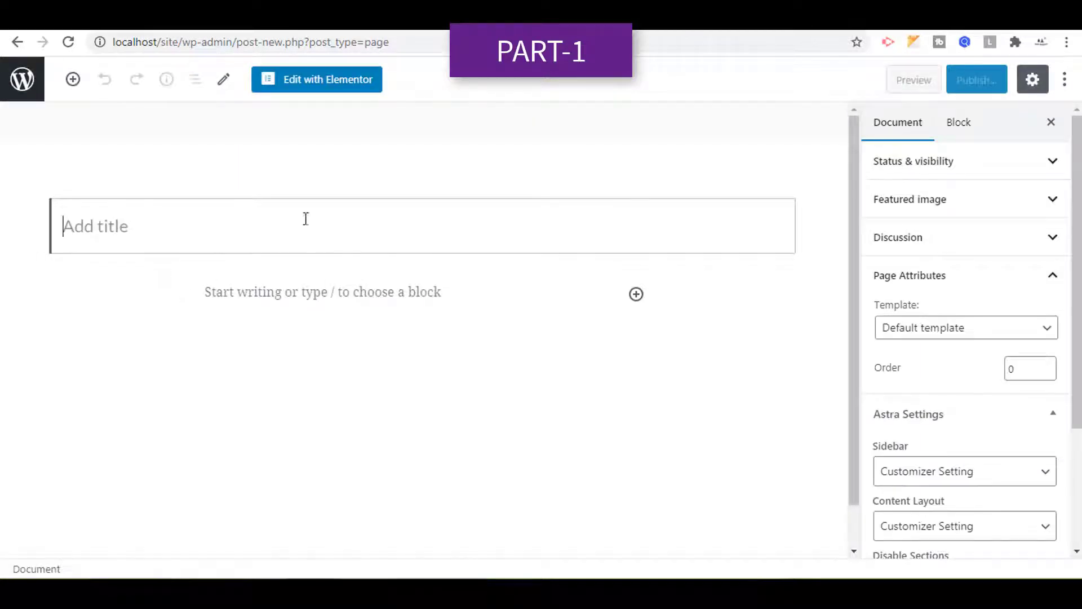
- Title the new page "Work With HTML" and add a paragraph reading "abc" below the title
type("Wor")
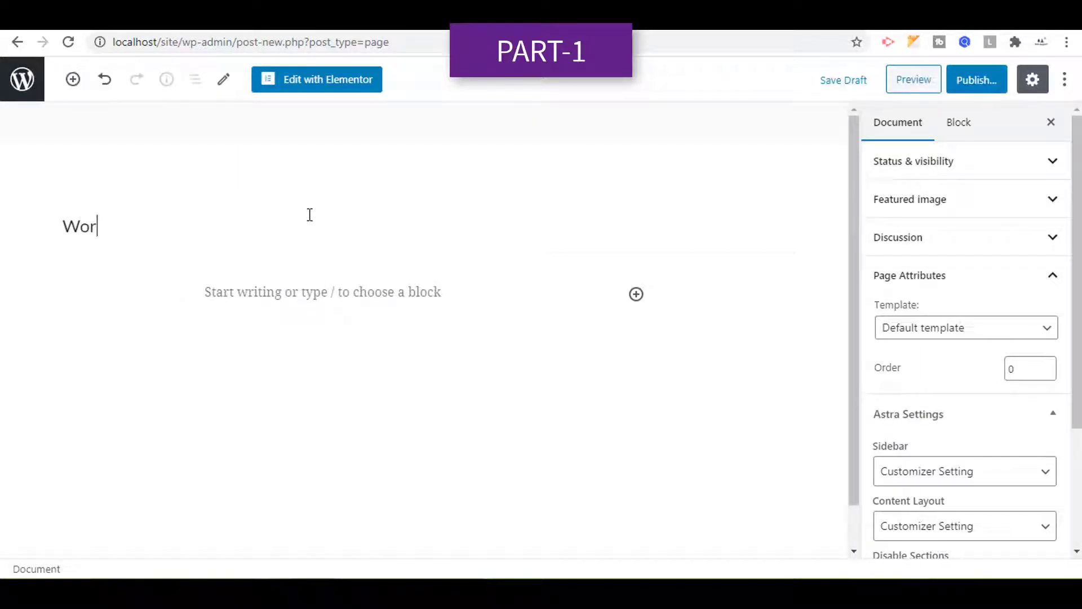
type("k With HTML")
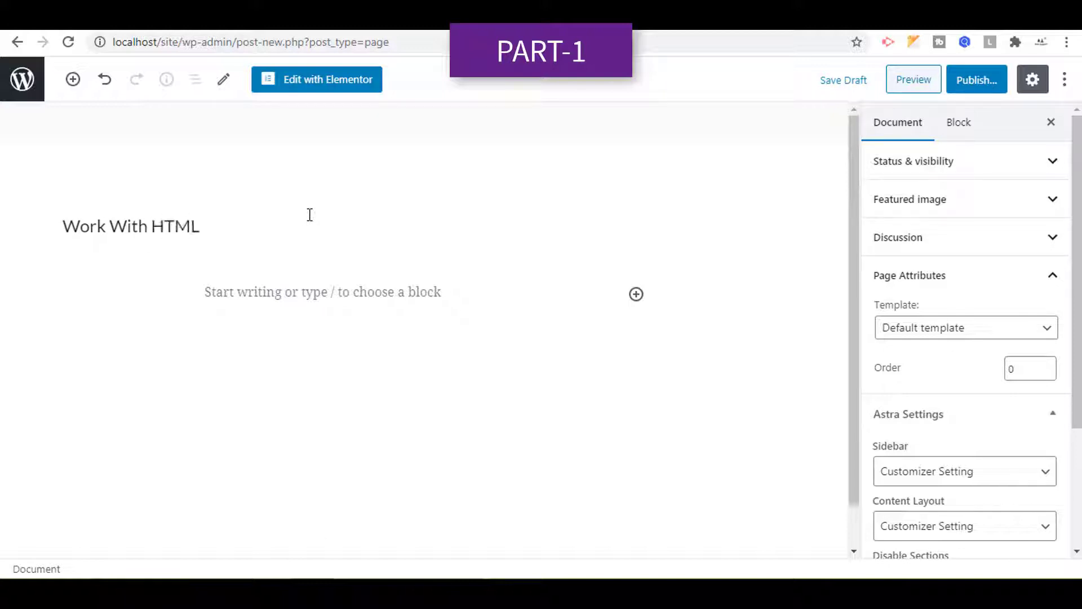
left_click(372, 300)
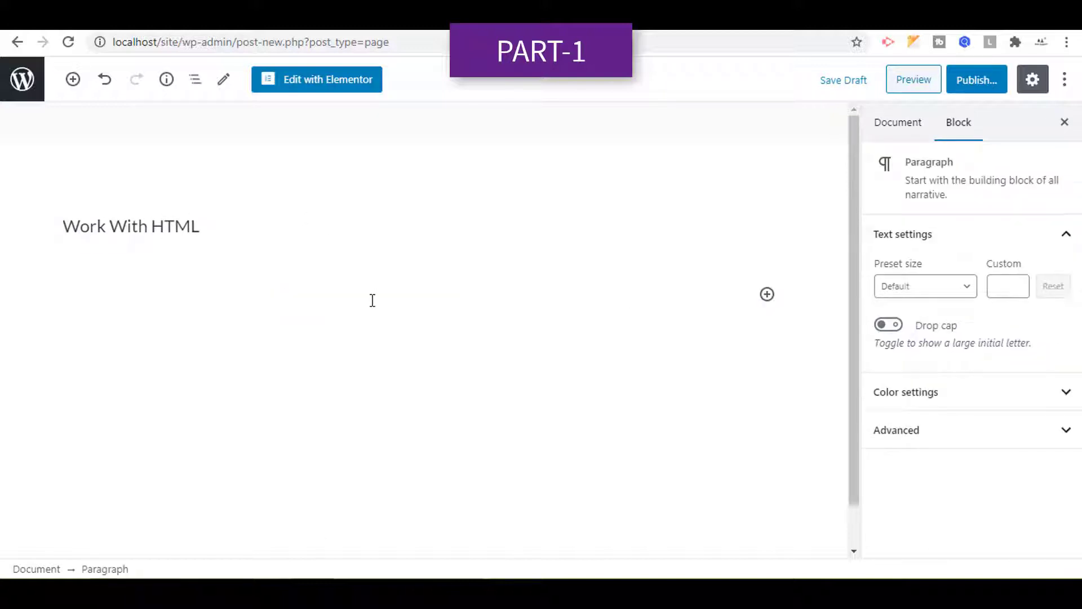
type("abc")
key("Return")
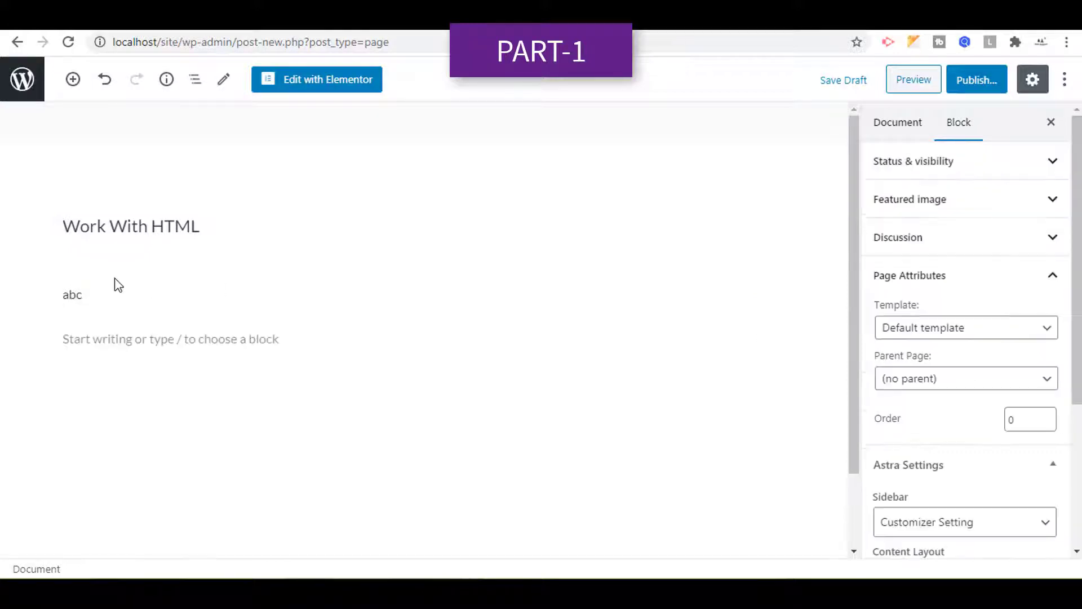
- Switch the "abc" paragraph block to HTML editing
left_click(106, 292)
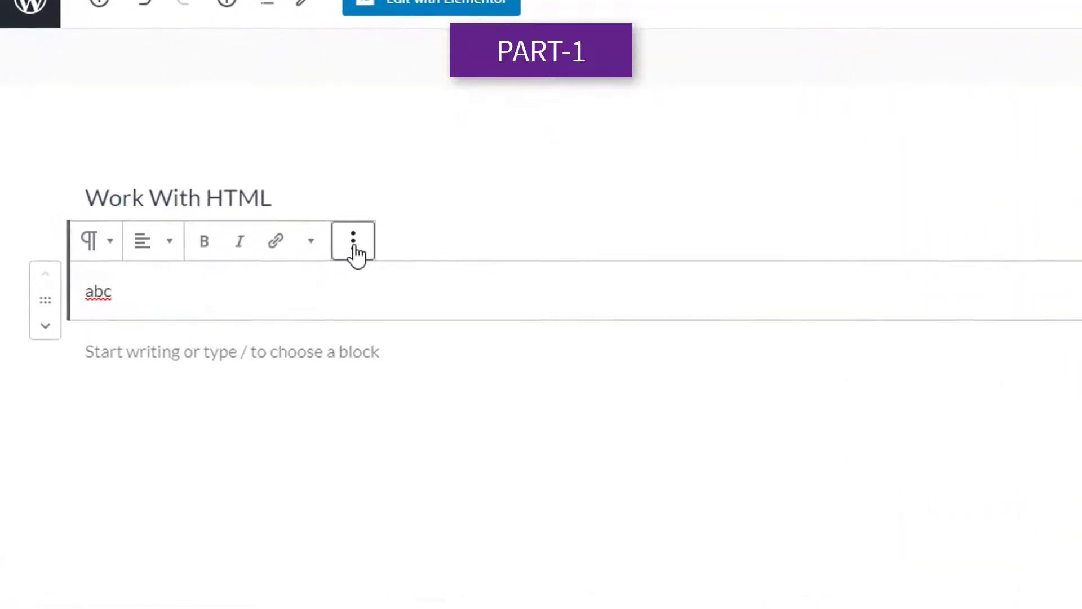
left_click(307, 254)
left_click(401, 464)
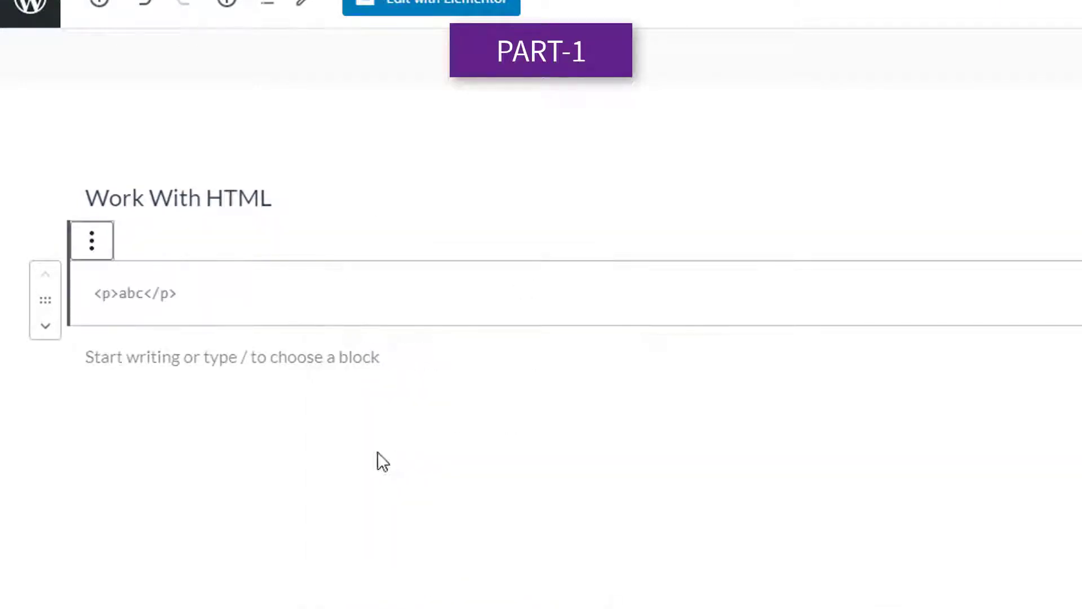
- Copy the complete gender form code from the W3Schools label example and replace the paragraph's <p>abc</p> markup with it
left_click_drag(95, 297, 187, 299)
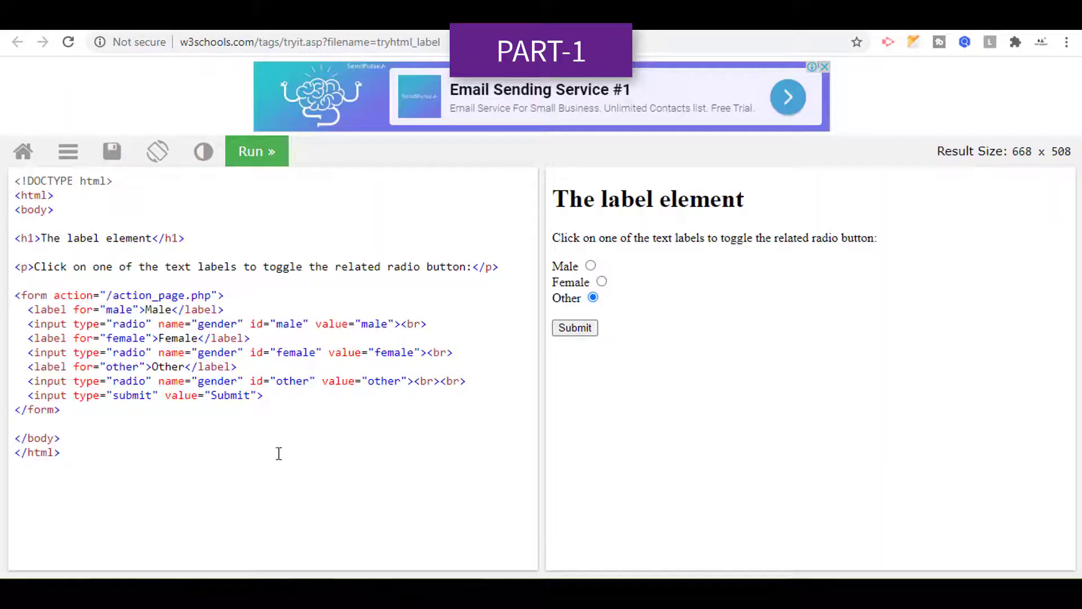
left_click_drag(195, 413, 9, 297)
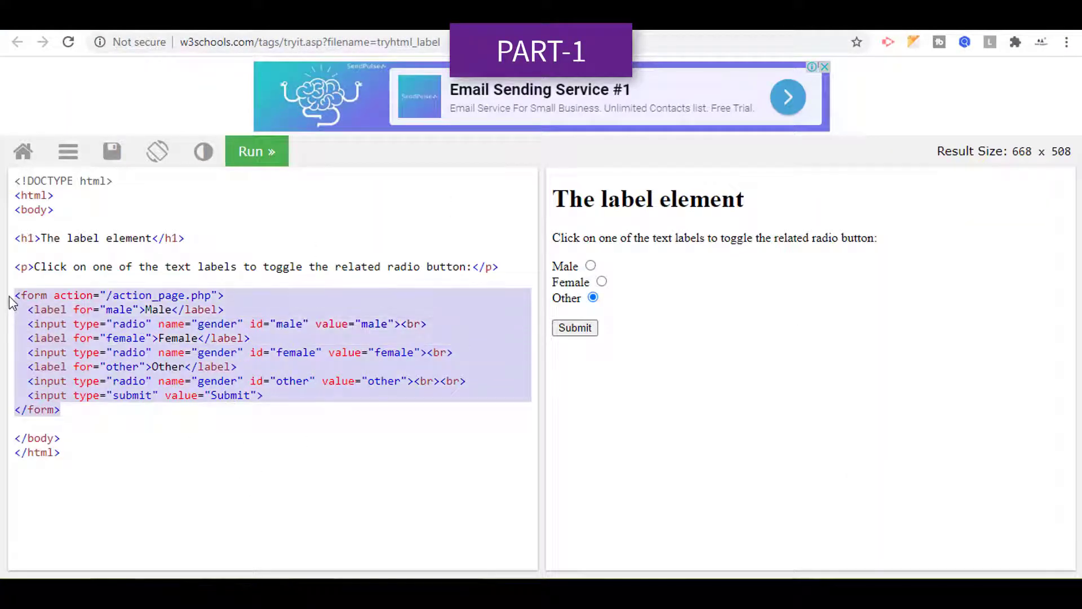
right_click(73, 308)
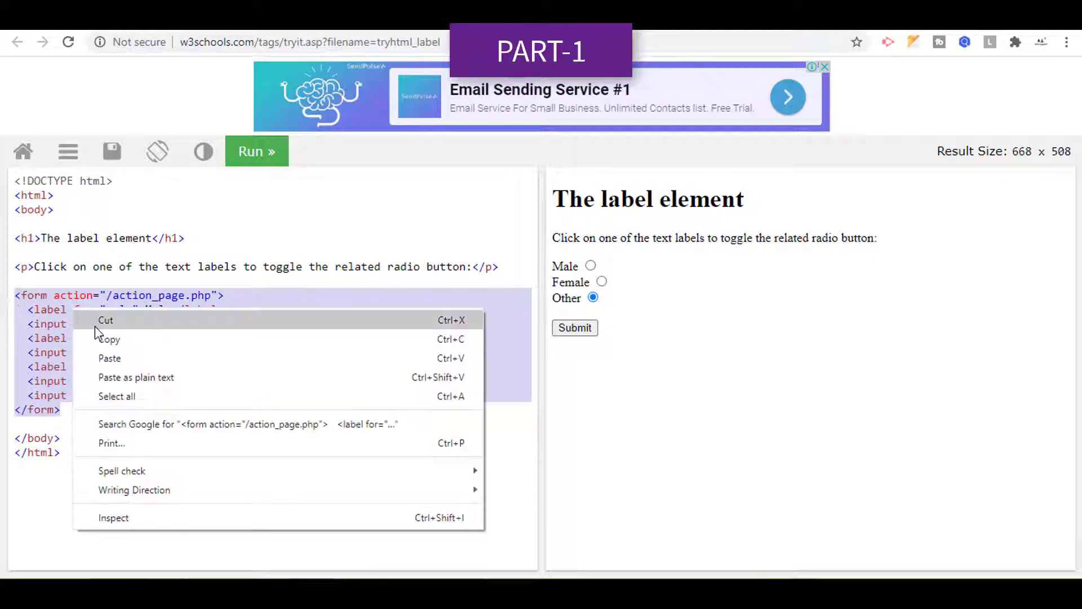
left_click(98, 339)
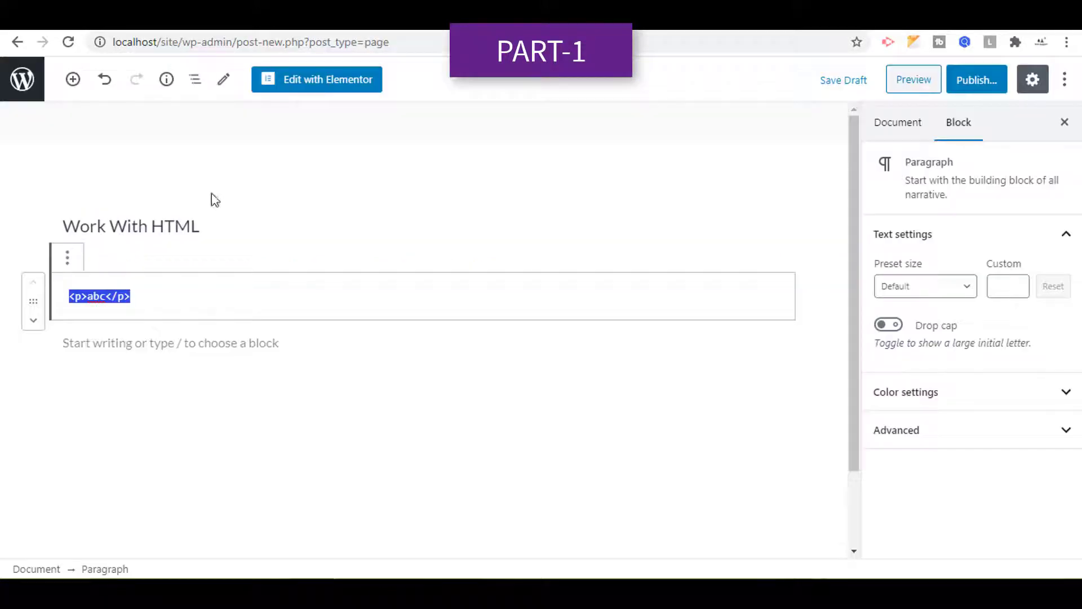
right_click(171, 293)
left_click(202, 340)
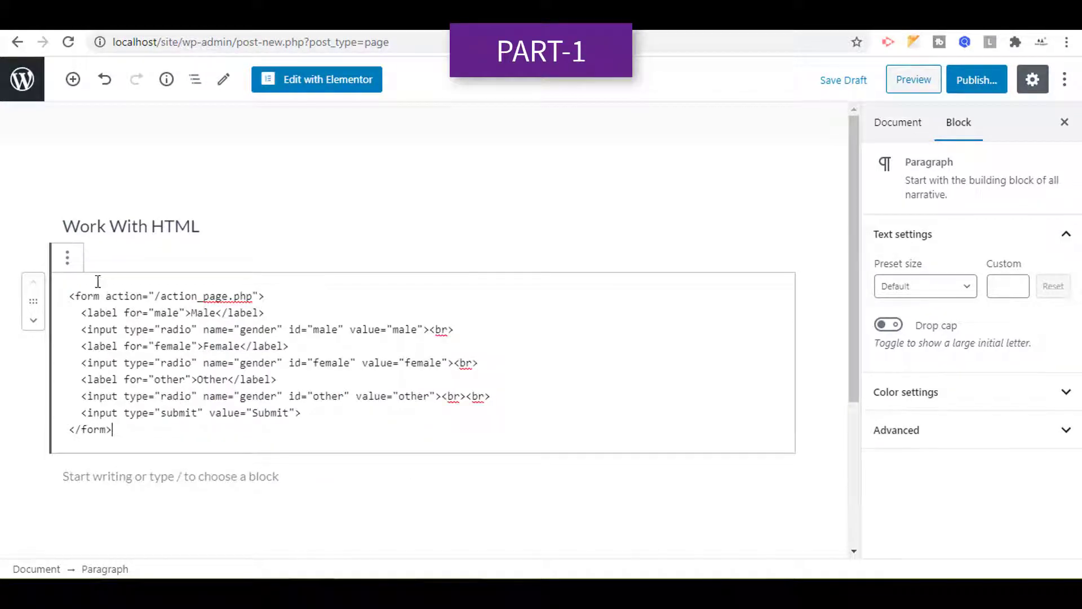
- Return the form block to visual editing, convert it to a Custom HTML block and preview the form
left_click(67, 258)
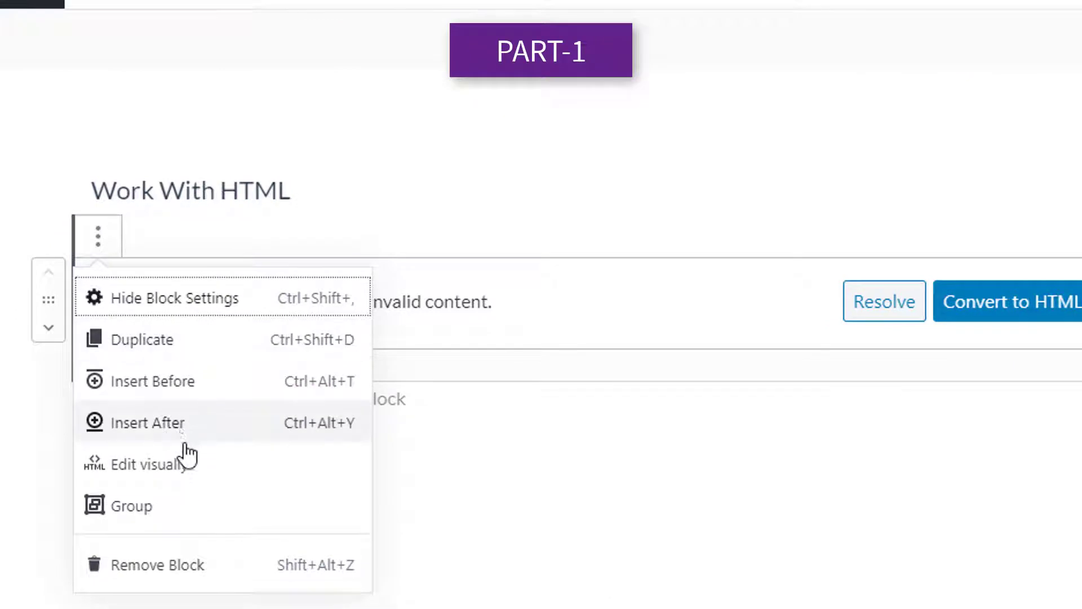
left_click(188, 467)
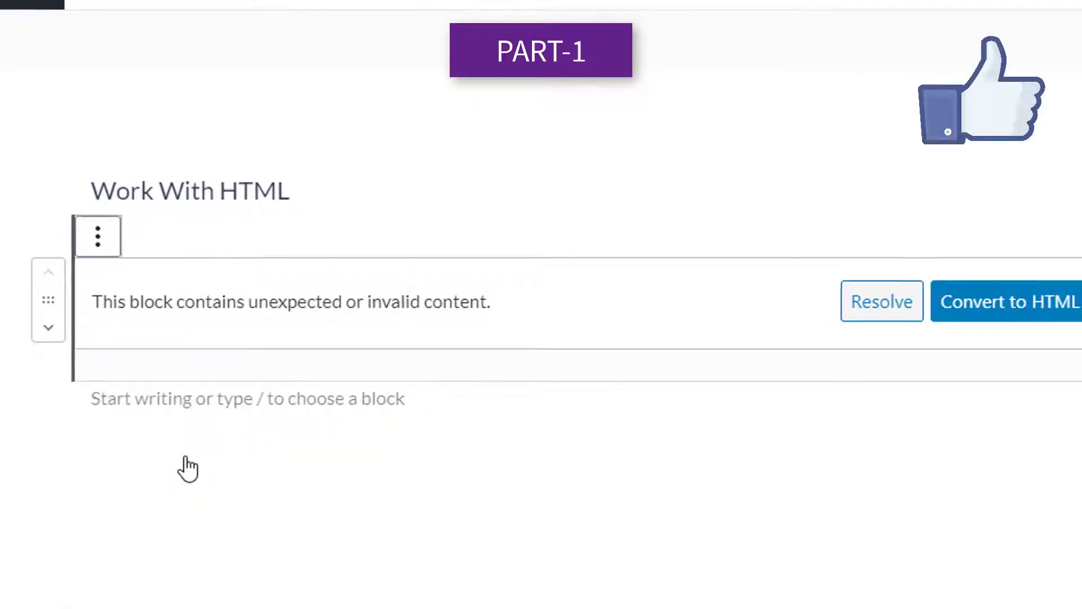
left_click(976, 301)
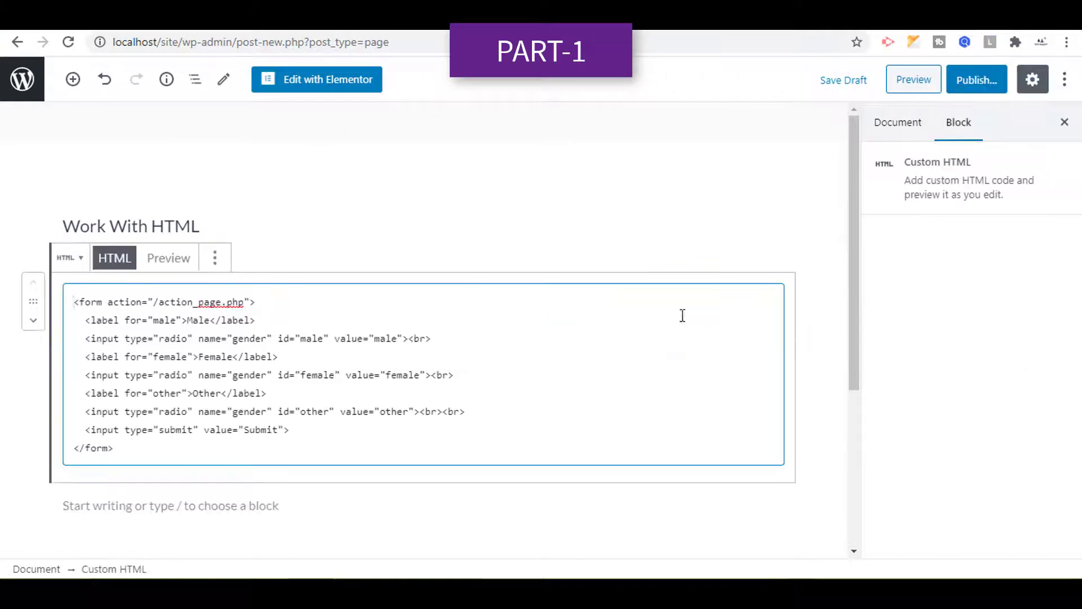
left_click(172, 260)
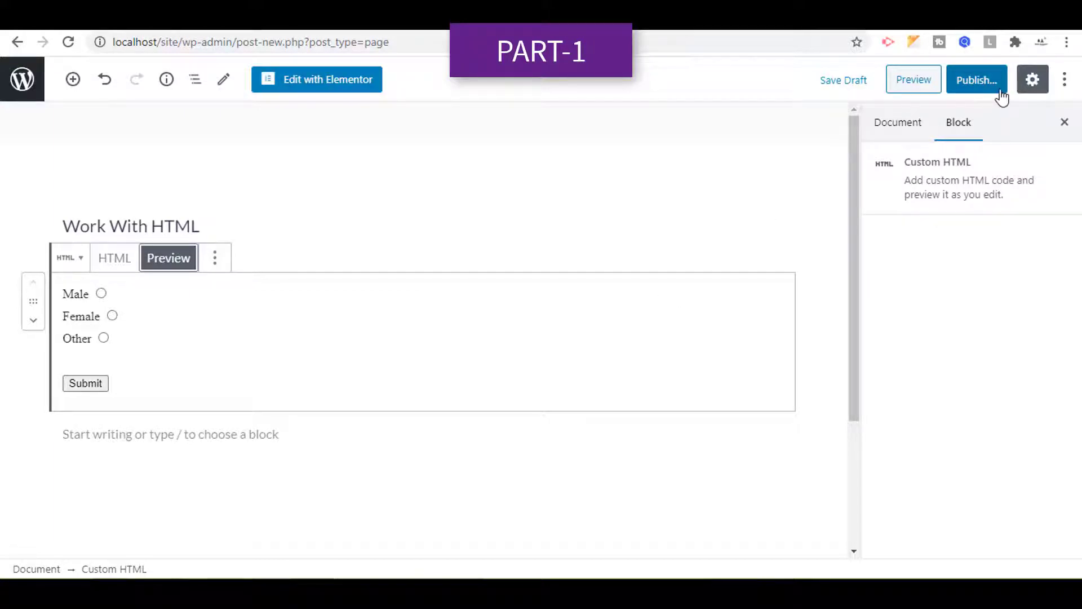
- Publish the "Work With HTML" page and check the form and address on the live page
left_click(1001, 94)
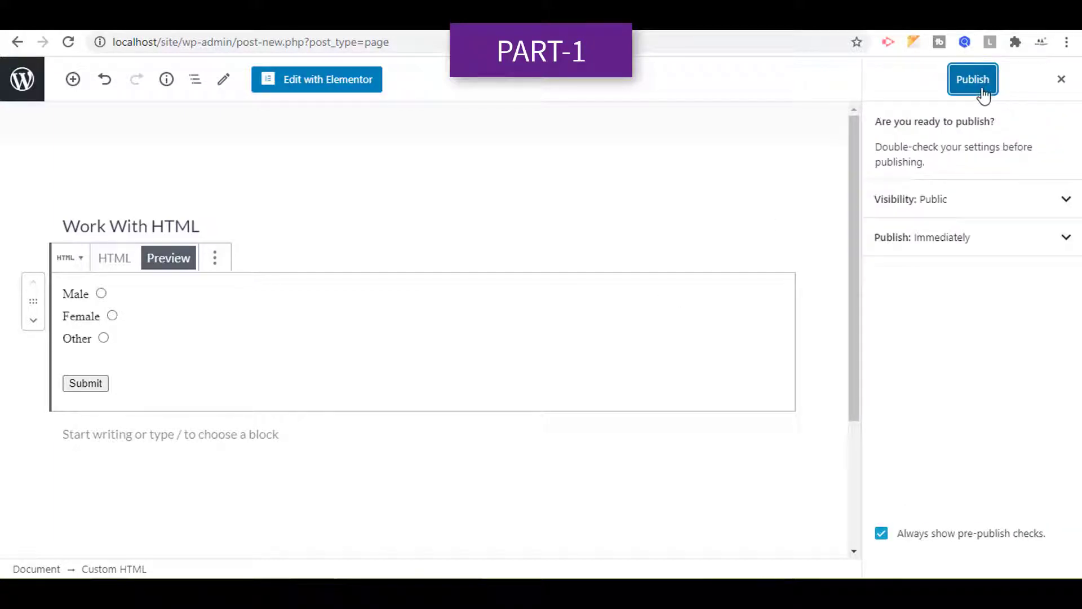
left_click(984, 95)
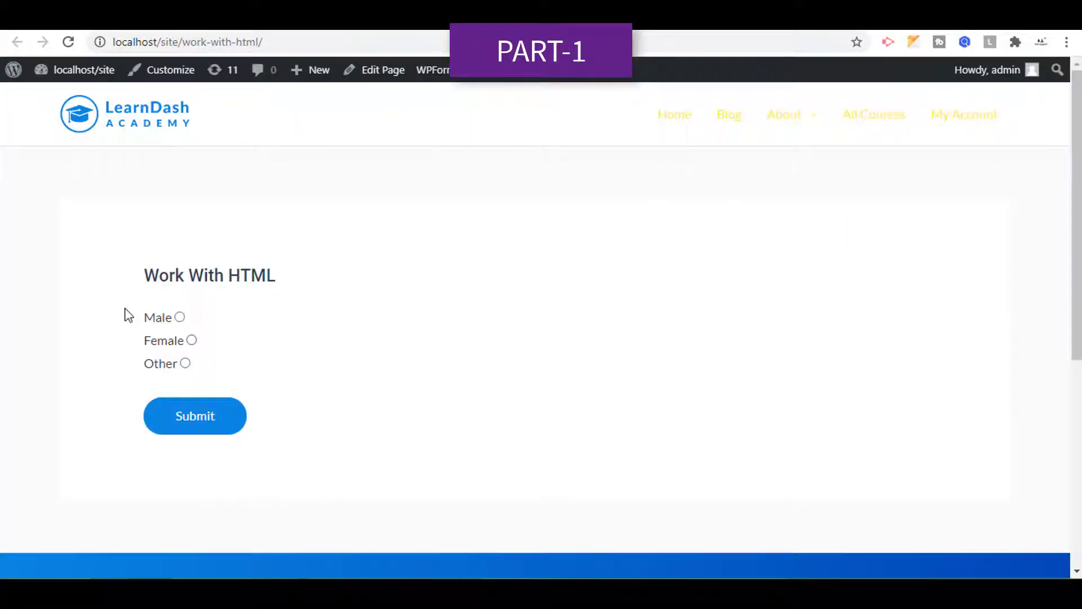
left_click_drag(137, 273, 319, 406)
left_click(330, 415)
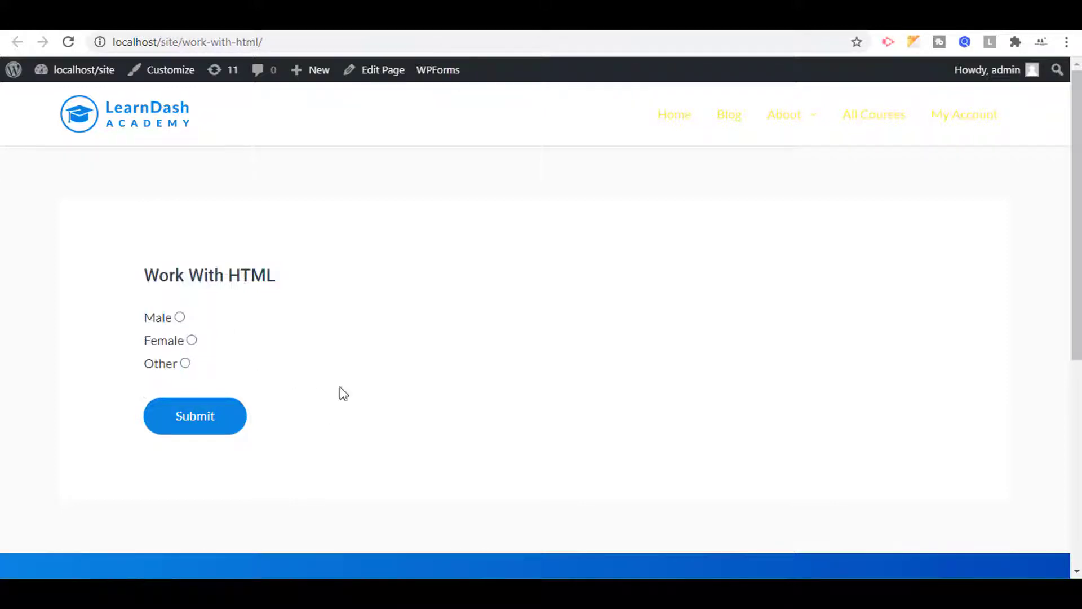
left_click(279, 41)
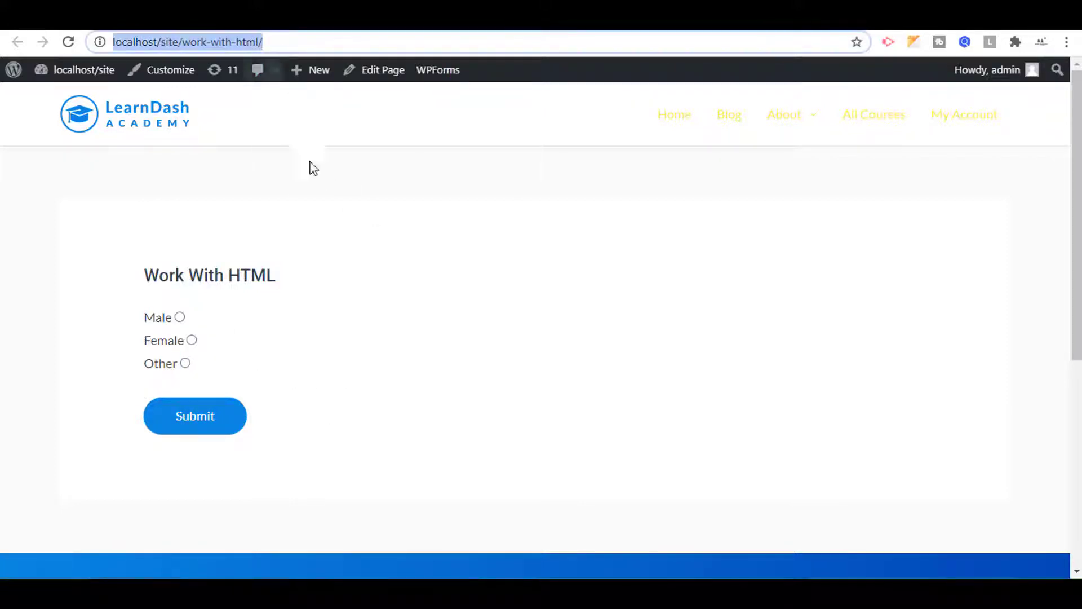
left_click(319, 207)
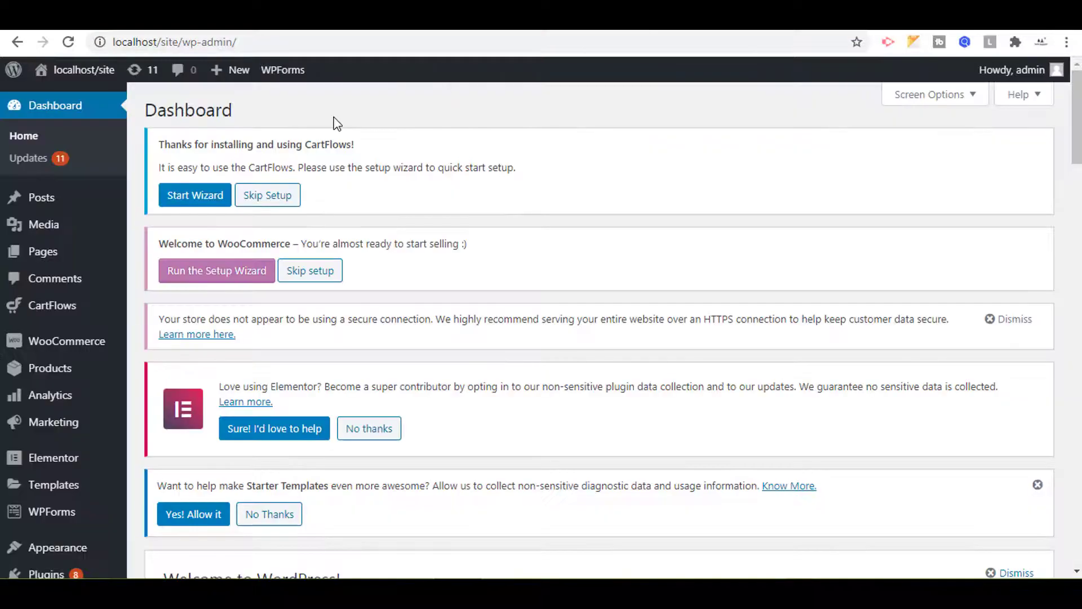
- Create a new post from the WordPress dashboard and title it "Post HTML"
mouse_move(113, 201)
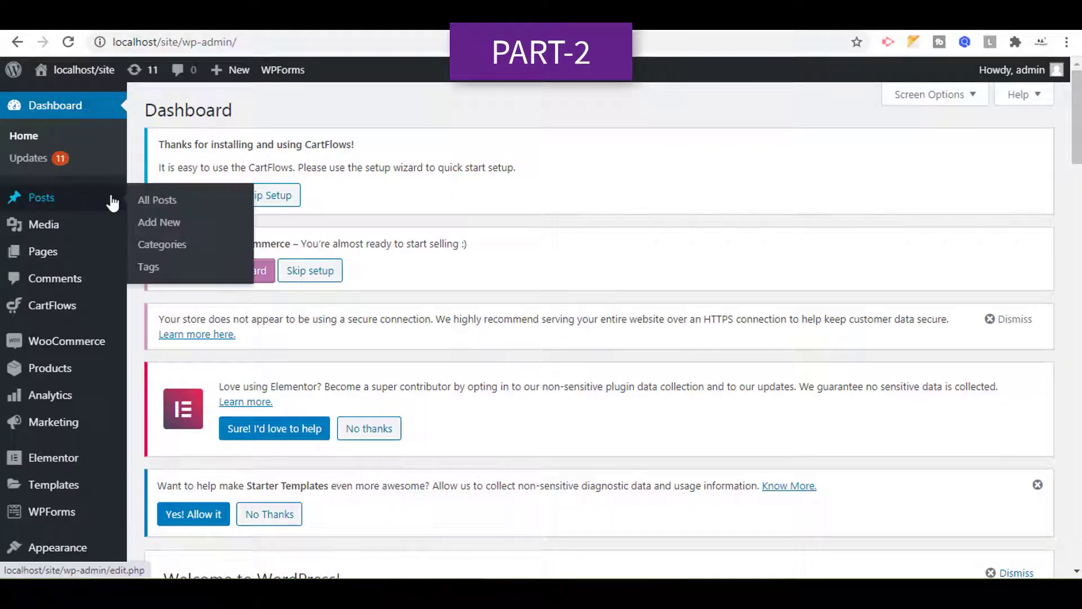
left_click(146, 222)
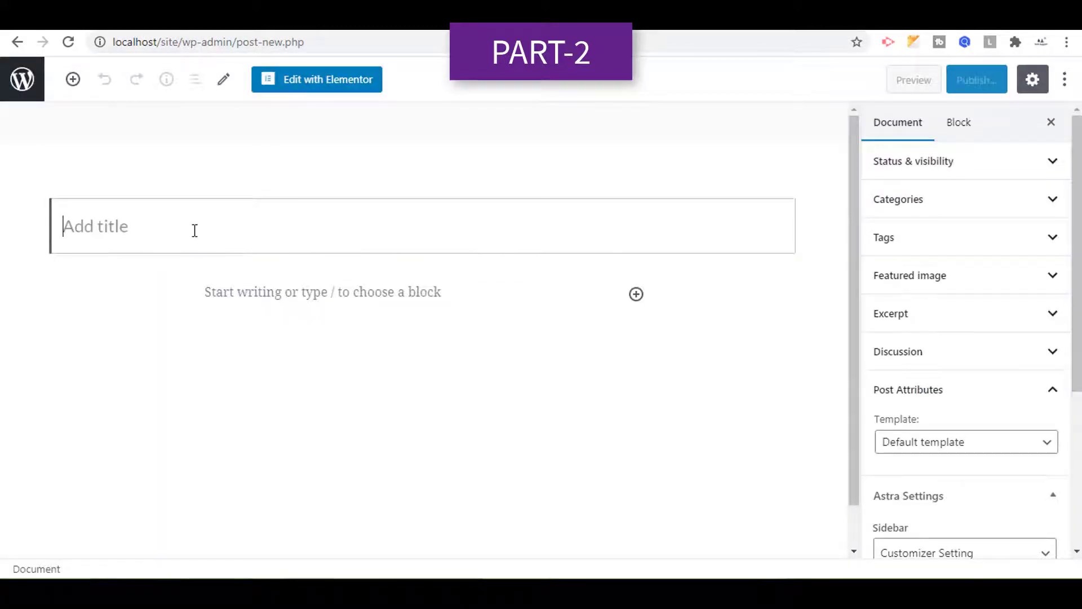
type("POs")
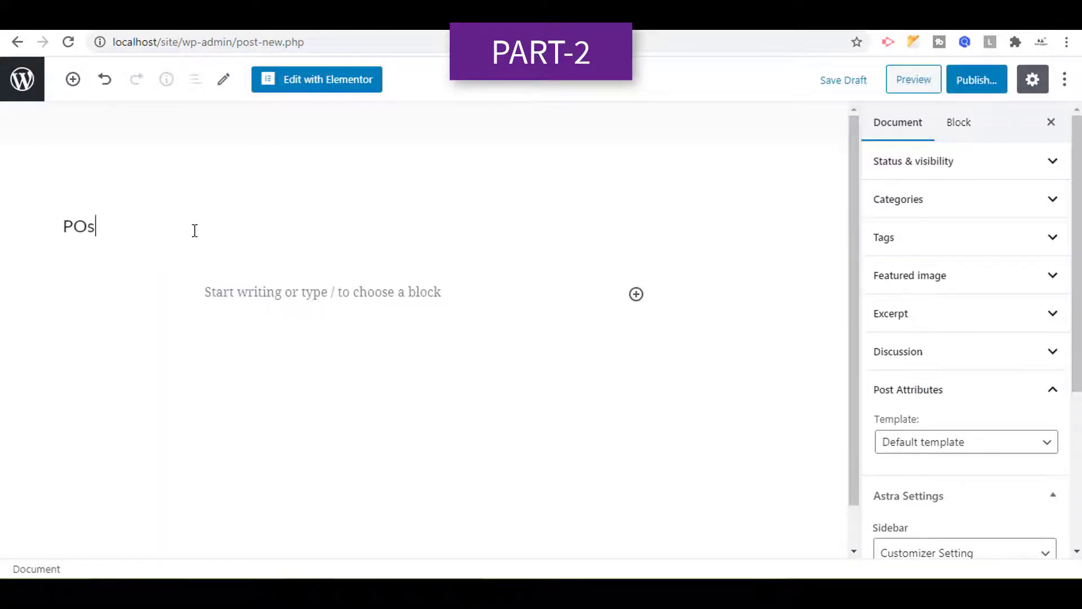
key("BackSpace")
key("BackSpace")
type("ost HTML")
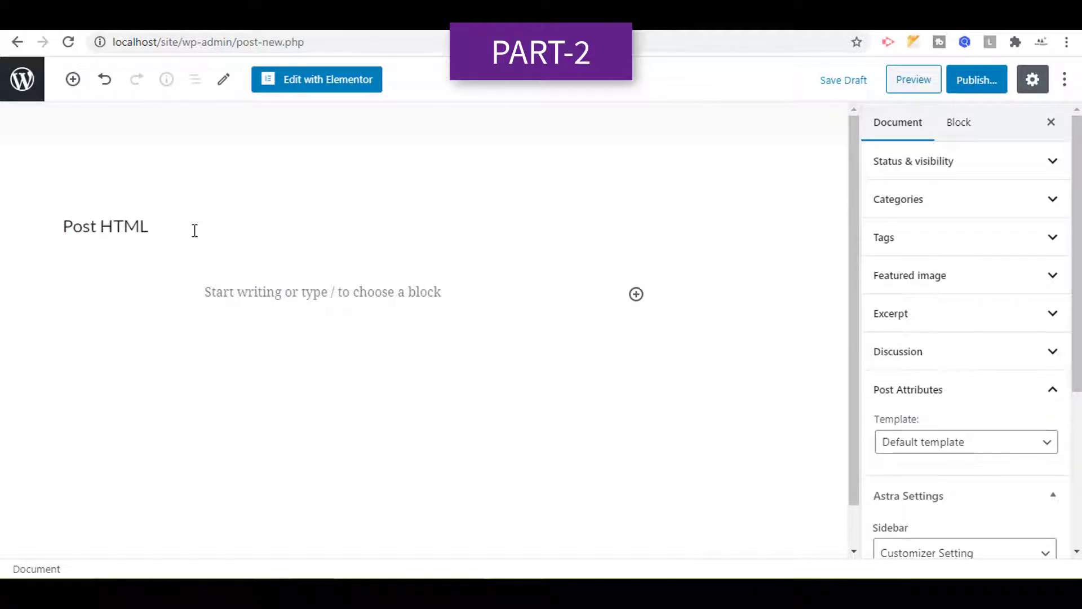
- Add a paragraph reading "abc" below the post title and switch that block to HTML editing
key("Return")
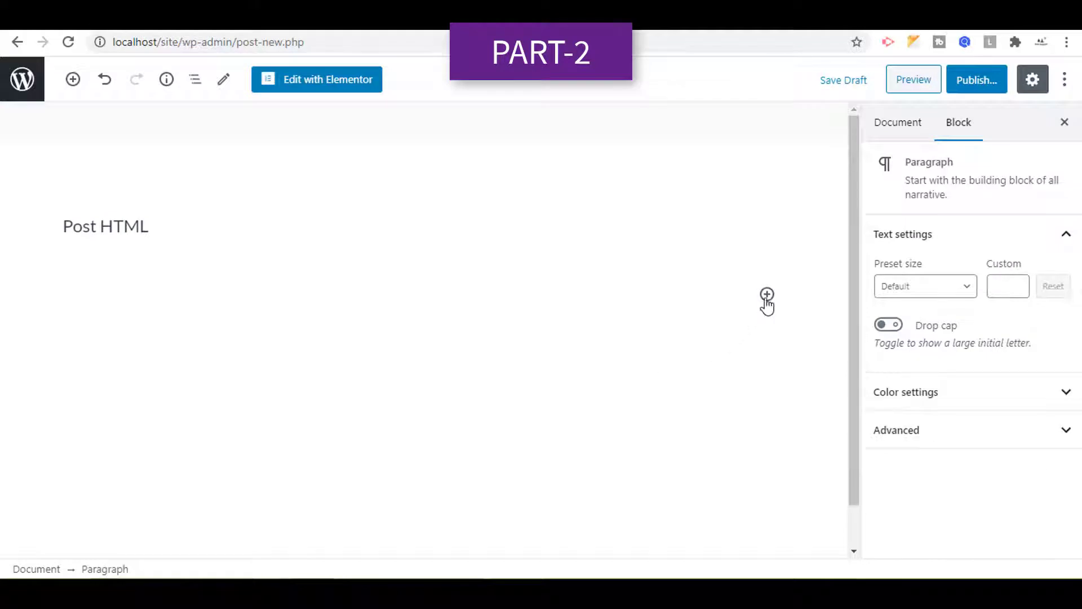
type("abc")
key("Return")
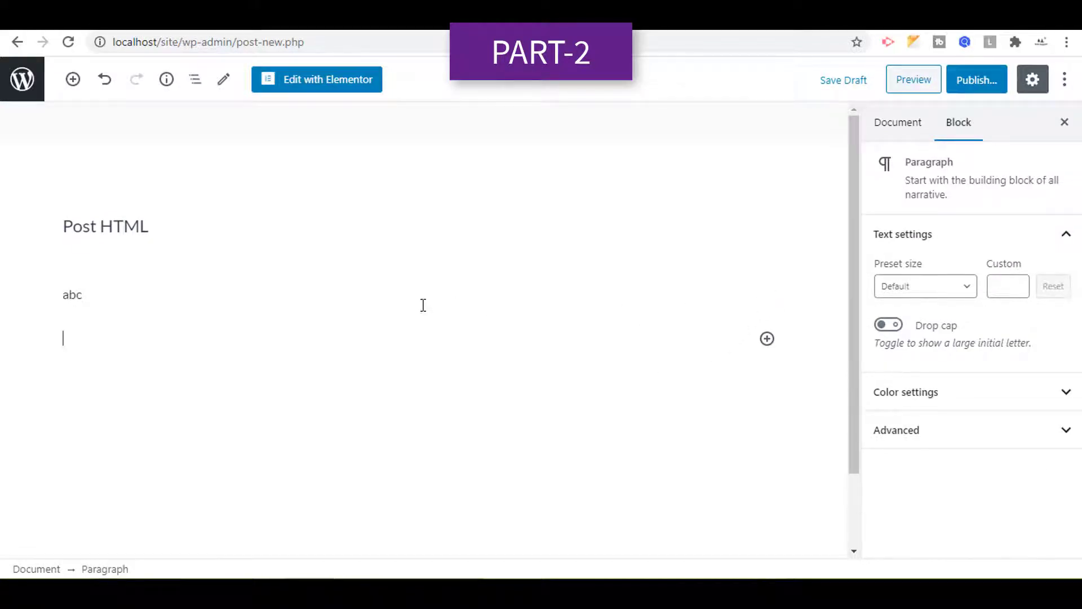
left_click(200, 301)
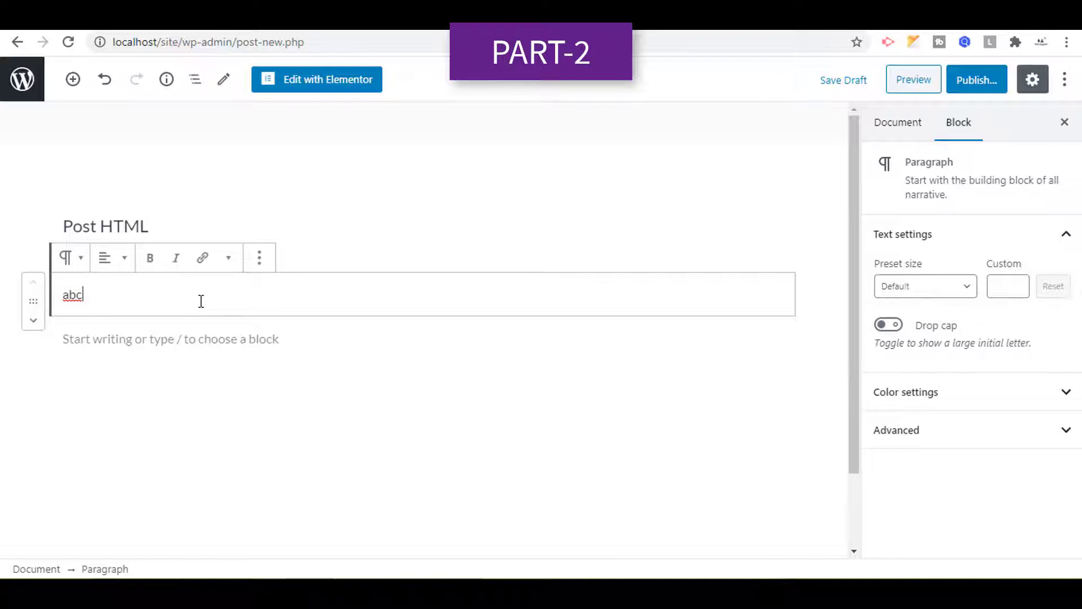
left_click(261, 259)
left_click(290, 415)
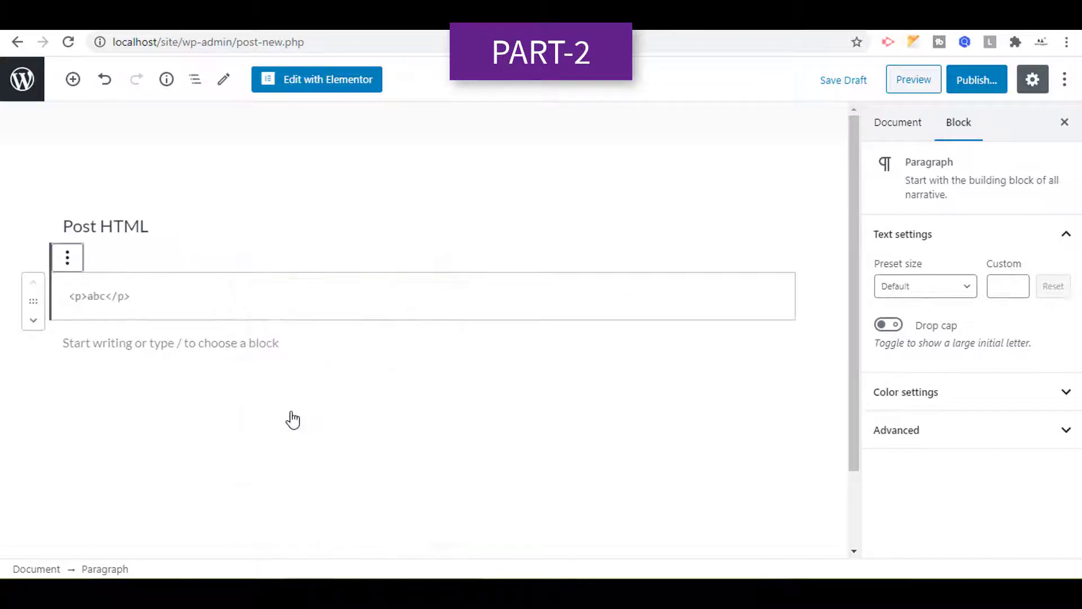
- Replace the post paragraph's <p>abc</p> markup with the complete gender form code copied from the W3Schools label example
left_click_drag(271, 305, 31, 317)
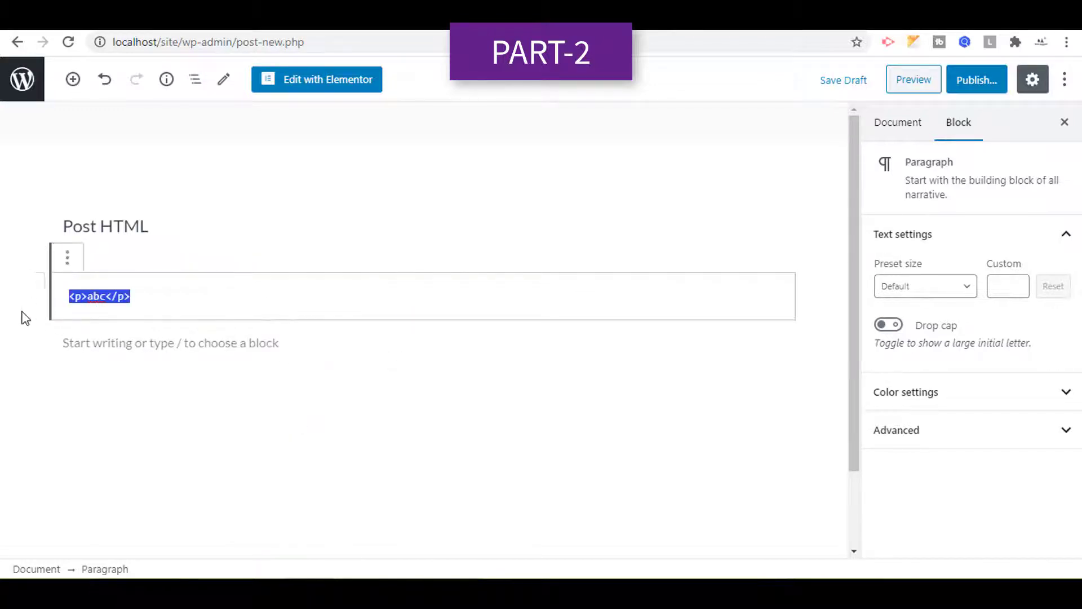
left_click(105, 296)
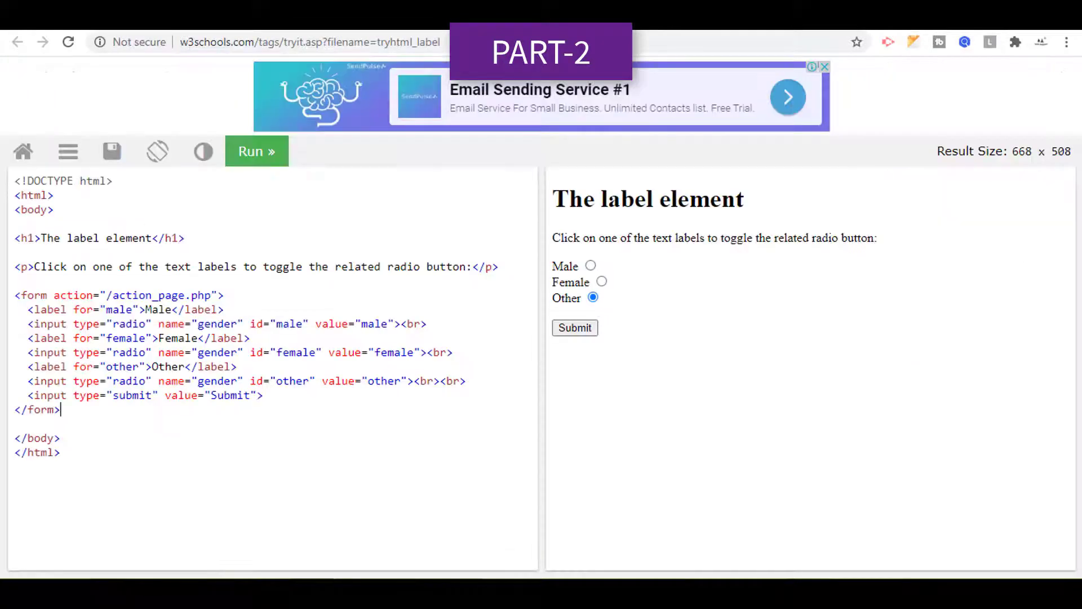
left_click_drag(168, 421, 6, 301)
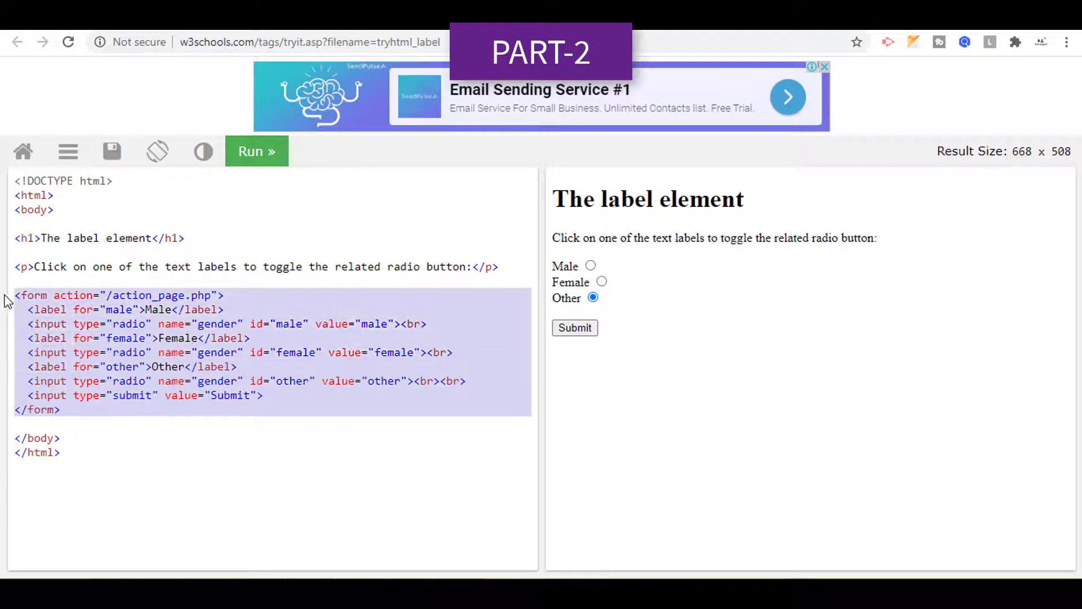
right_click(127, 331)
left_click(157, 361)
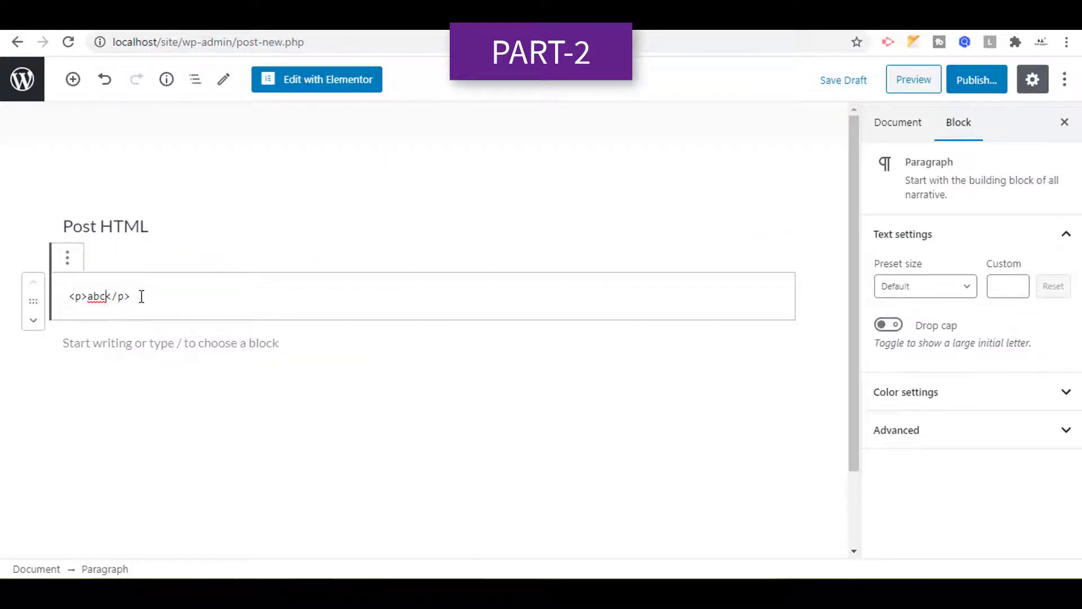
left_click_drag(142, 296, 16, 306)
right_click(167, 298)
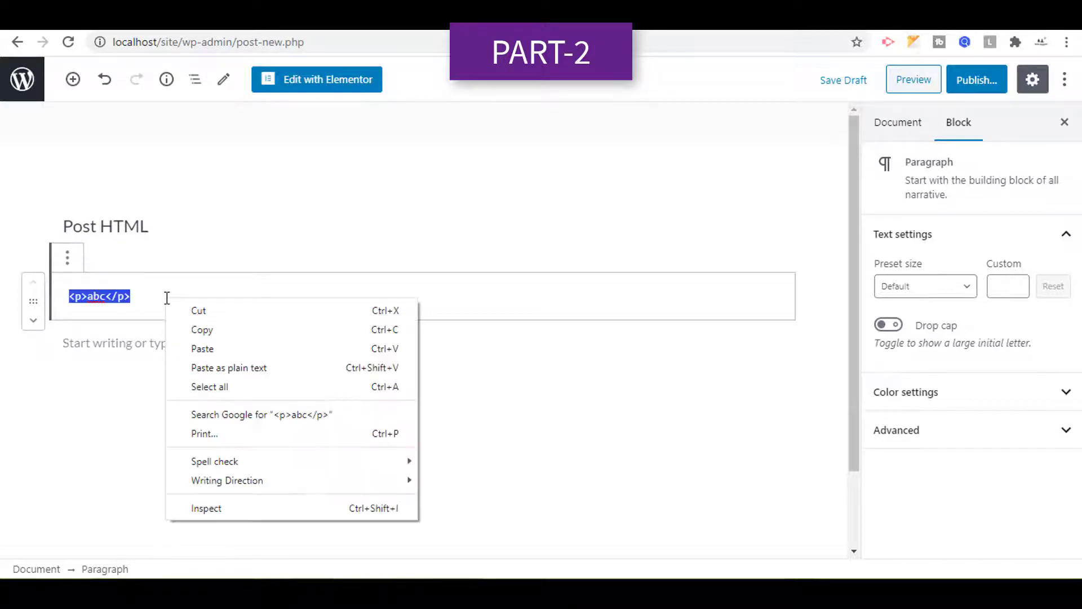
left_click(204, 346)
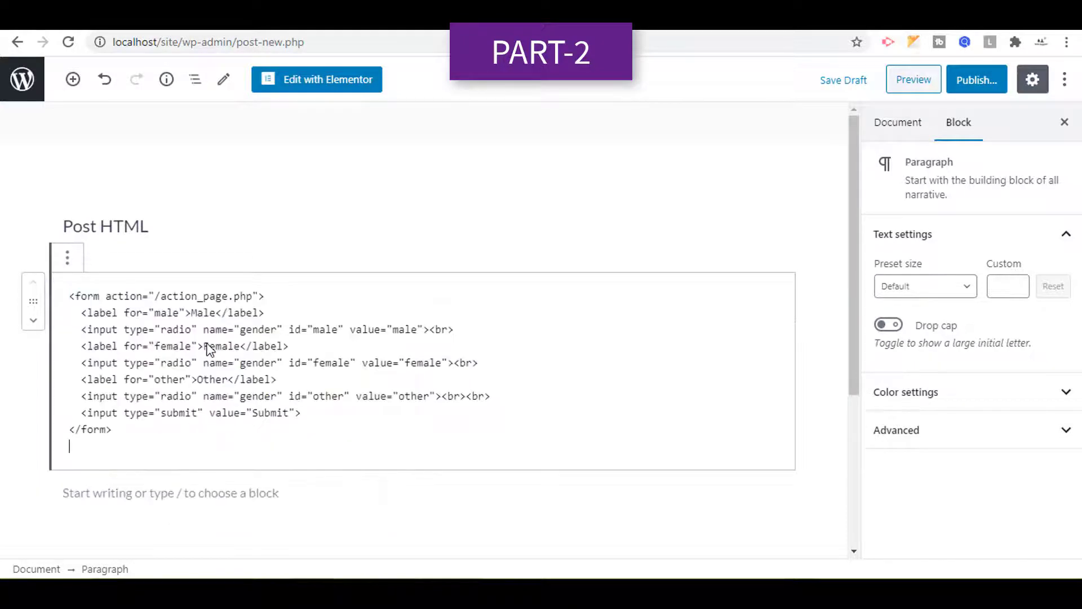
- Convert the post's form-code paragraph block to a Custom HTML block and preview the rendered form
left_click(79, 270)
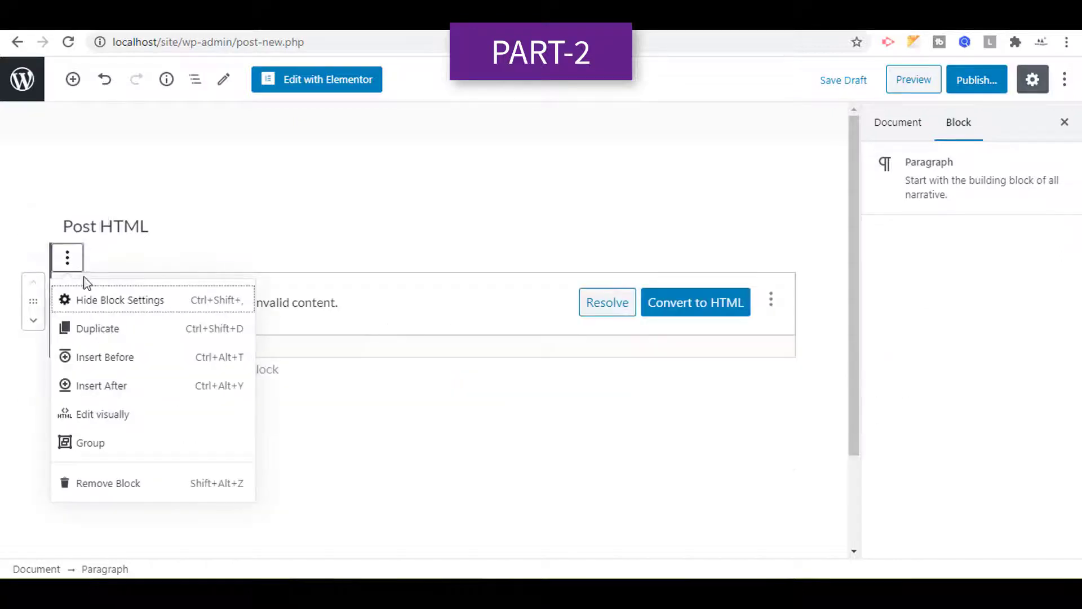
left_click(397, 302)
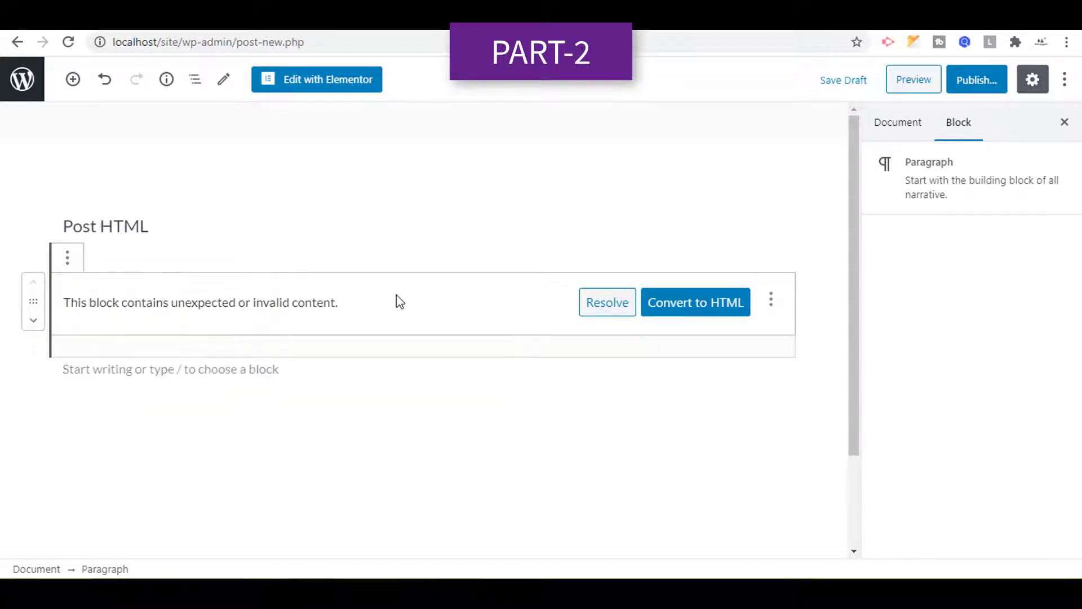
left_click(709, 320)
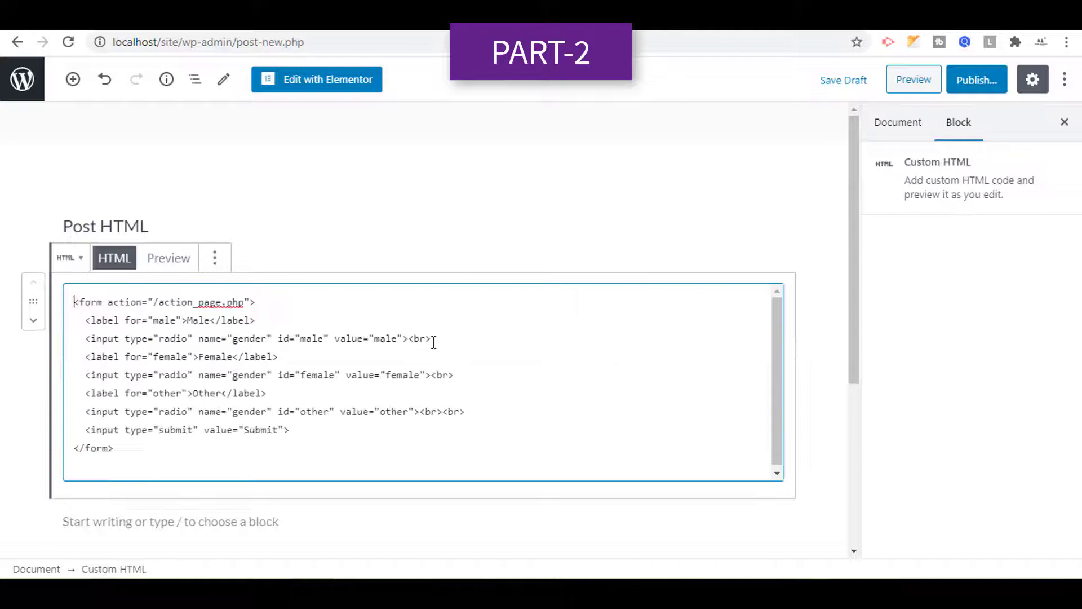
left_click(171, 258)
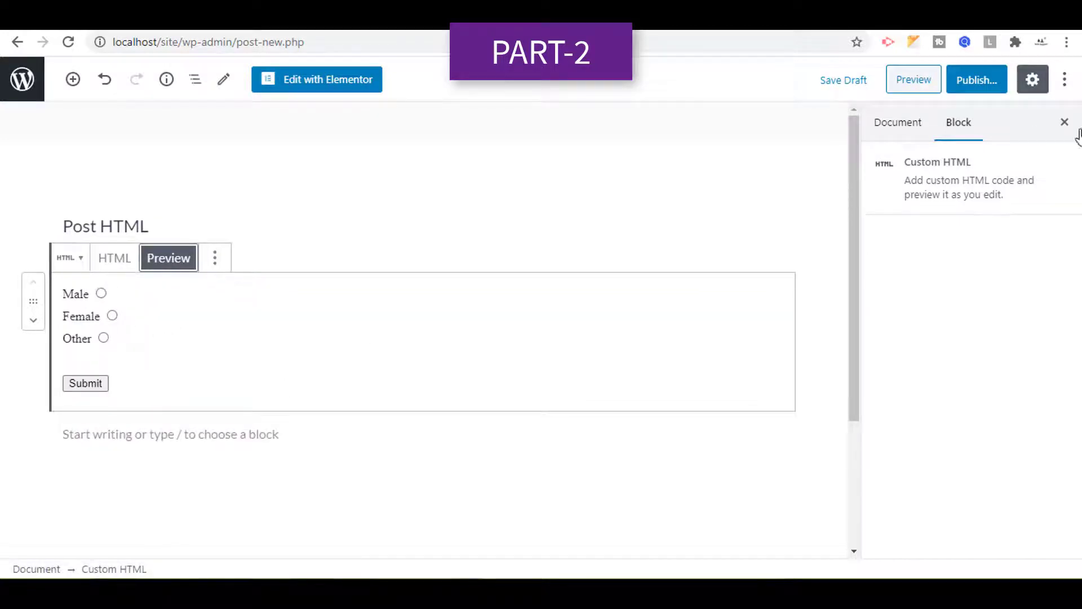
- Publish the "Post HTML" post, view it on the live site and try the Male, Female and Other options
left_click(977, 80)
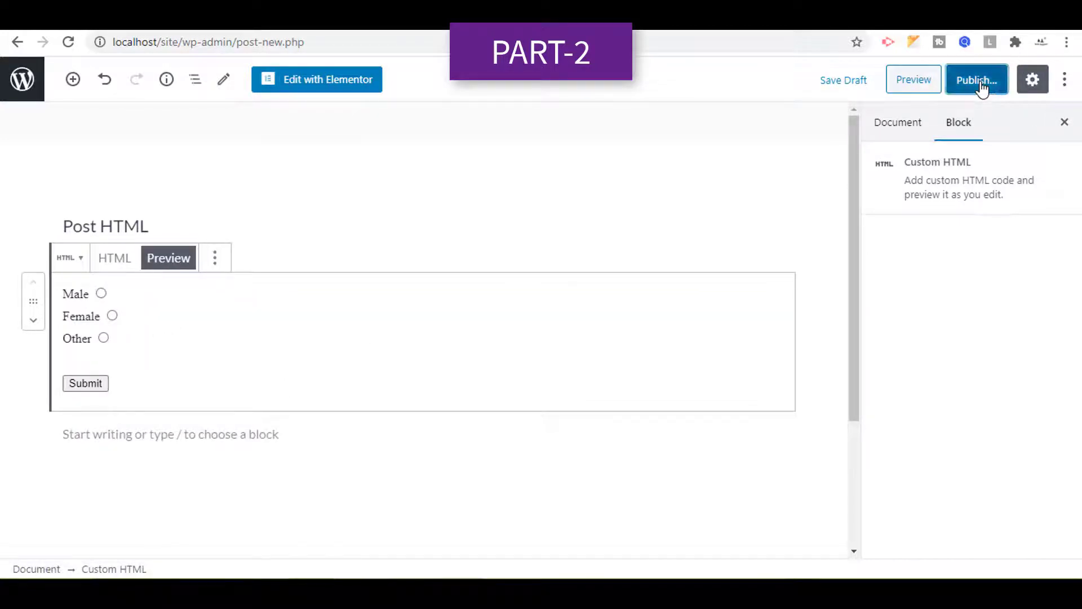
left_click(980, 82)
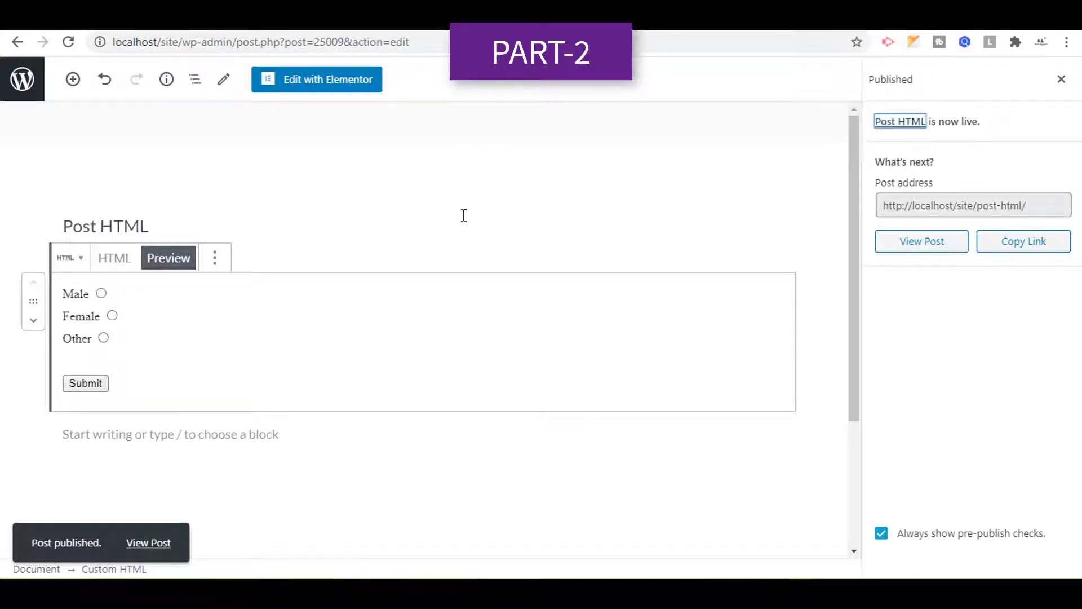
left_click(158, 545)
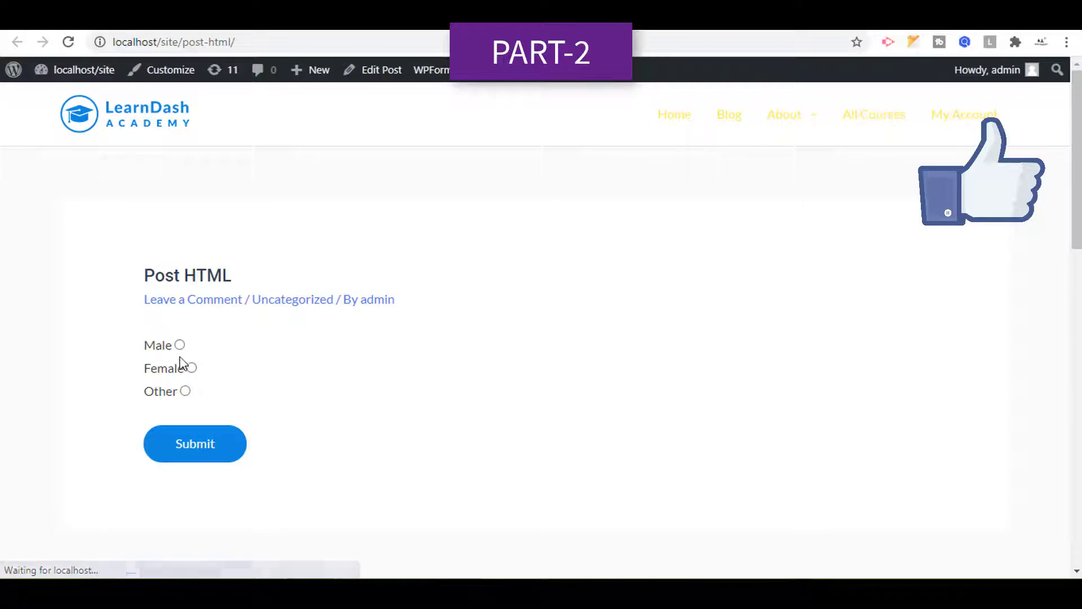
left_click(180, 345)
left_click(192, 368)
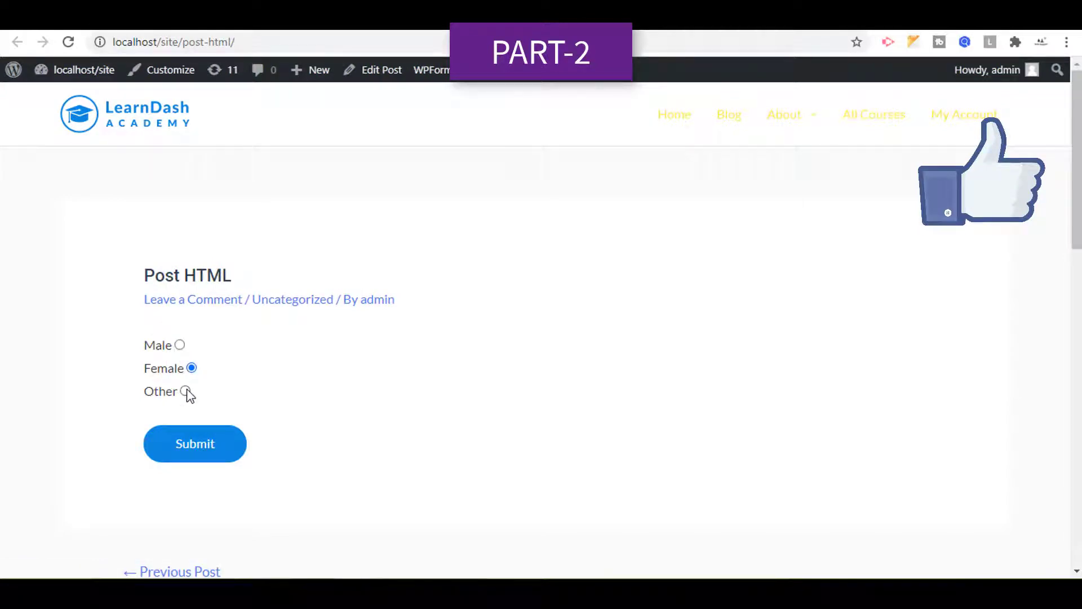
left_click(185, 392)
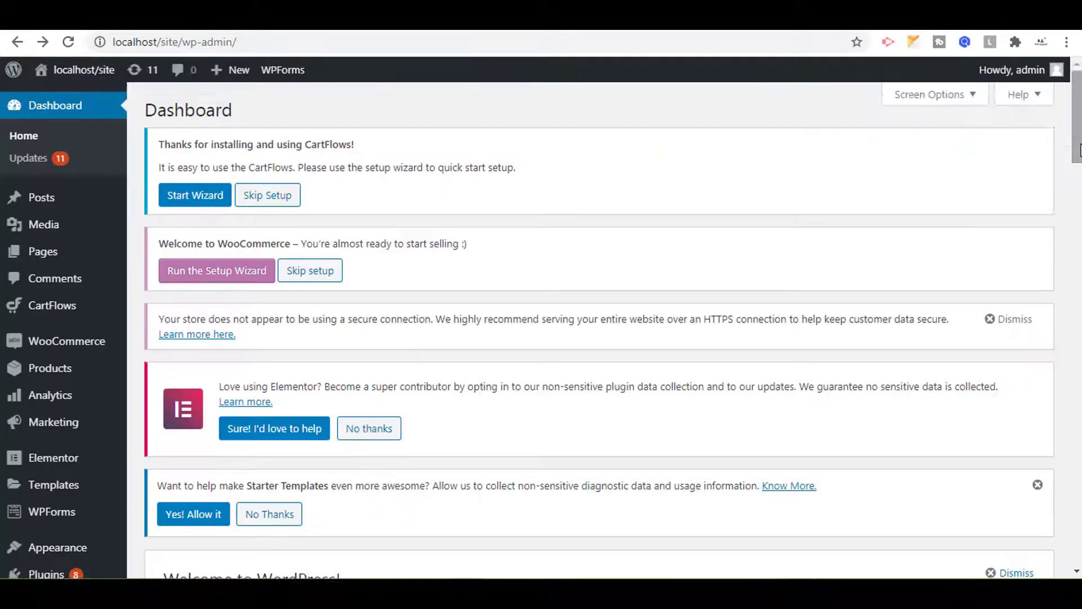
- From the WordPress dashboard, go to adding a new plugin and search for "insert header and footer"
scroll(597, 327, "down", 5)
mouse_move(105, 466)
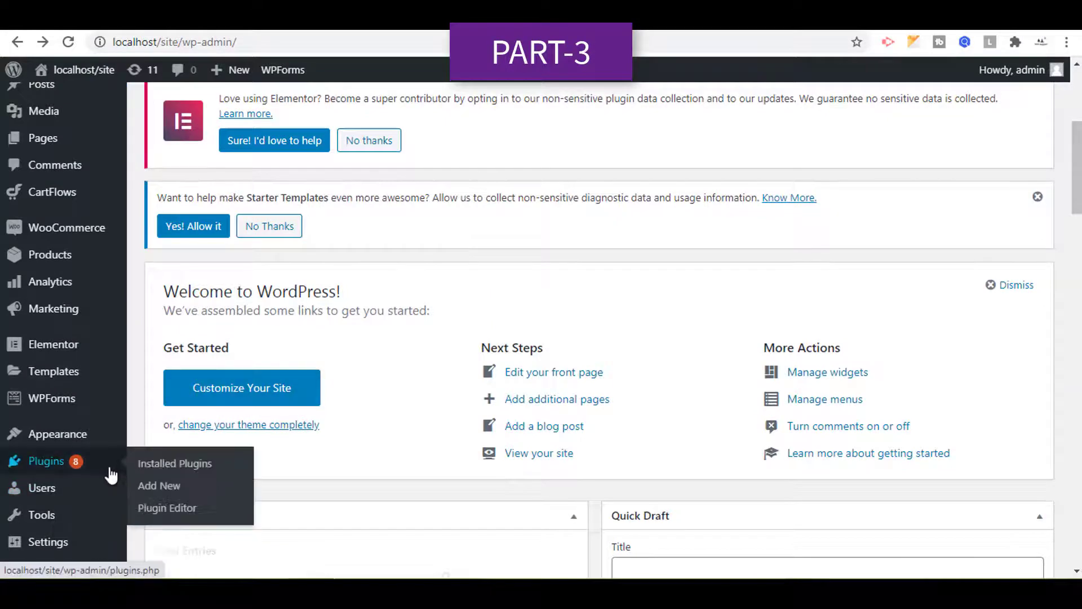
left_click(145, 488)
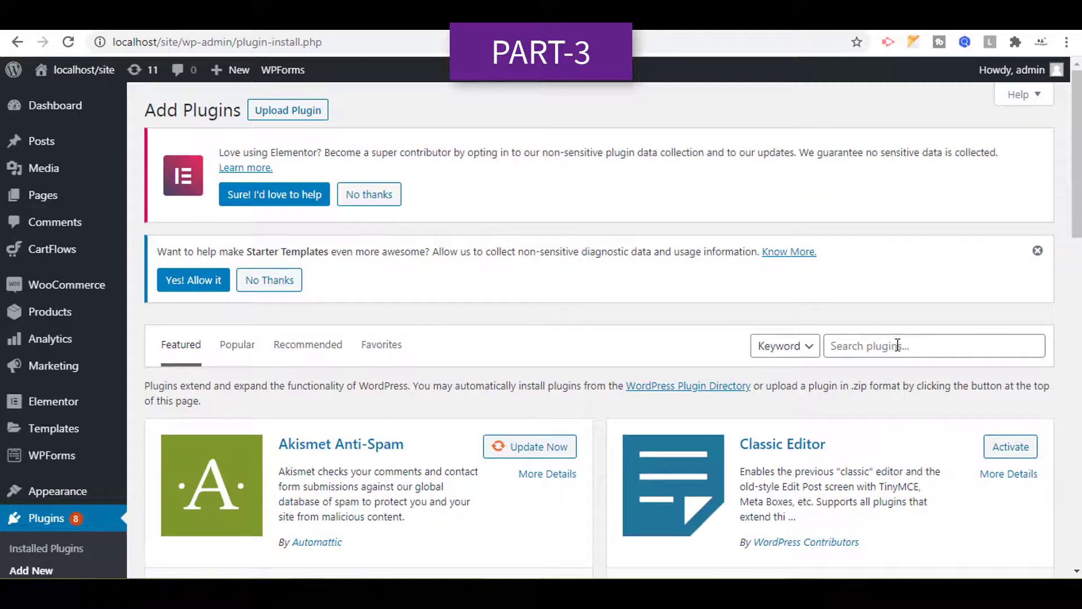
left_click(898, 346)
type("insert ht")
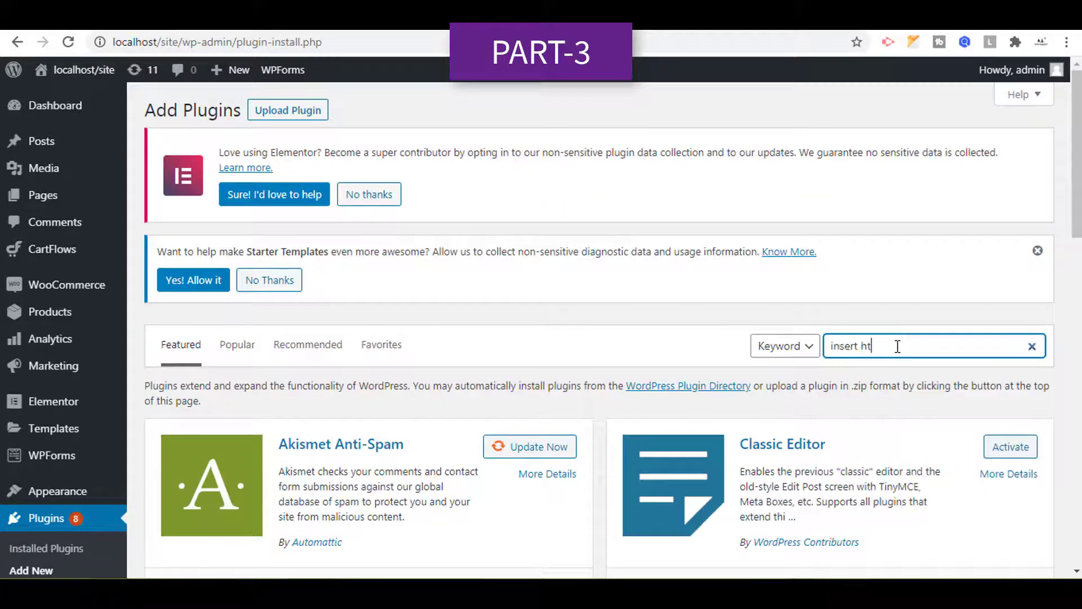
key("BackSpace")
type("eader and ")
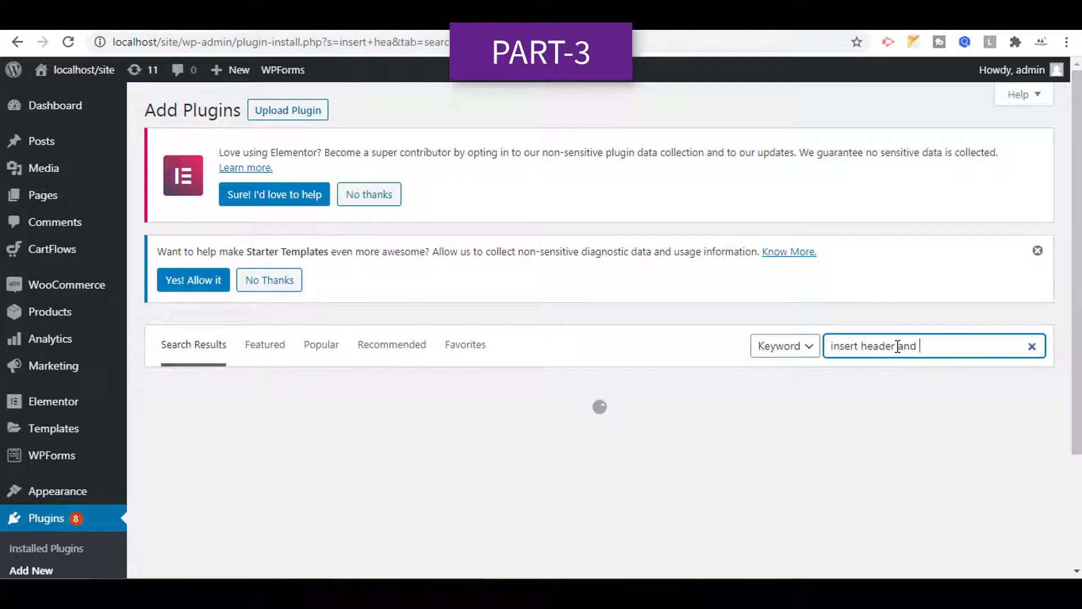
type("footer")
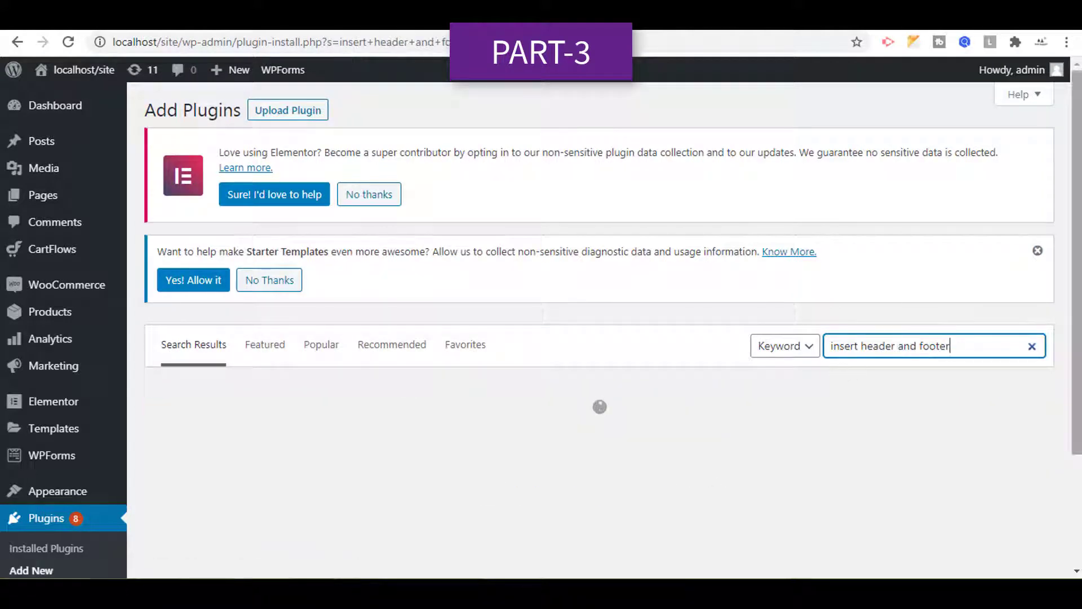
- Install and activate the Insert Headers and Footers plugin by WPBeginner
scroll(1078, 300, "down", 2)
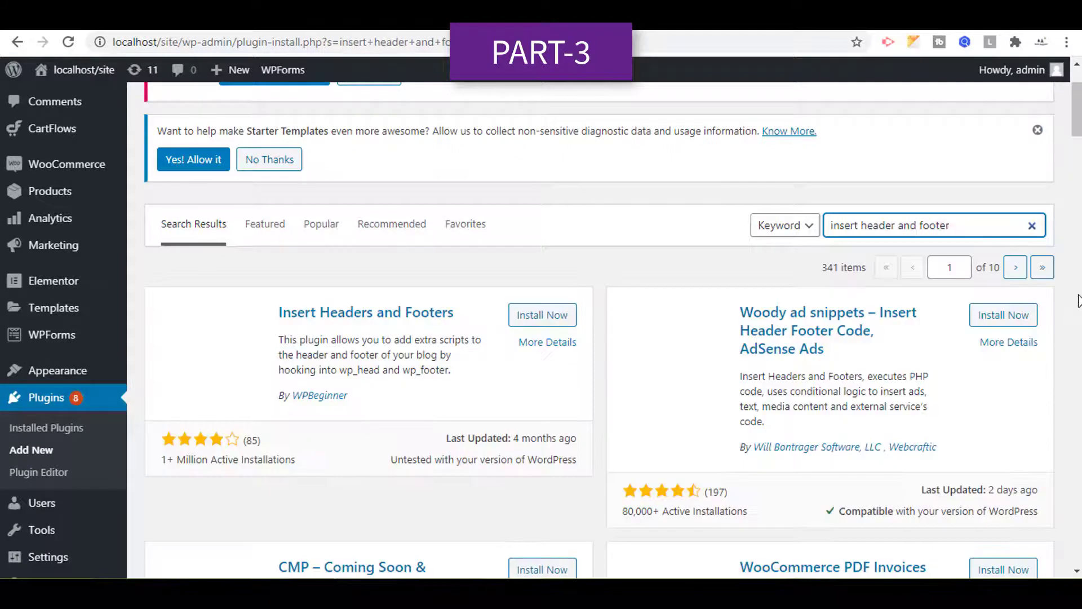
left_click(188, 460)
triple_click(188, 459)
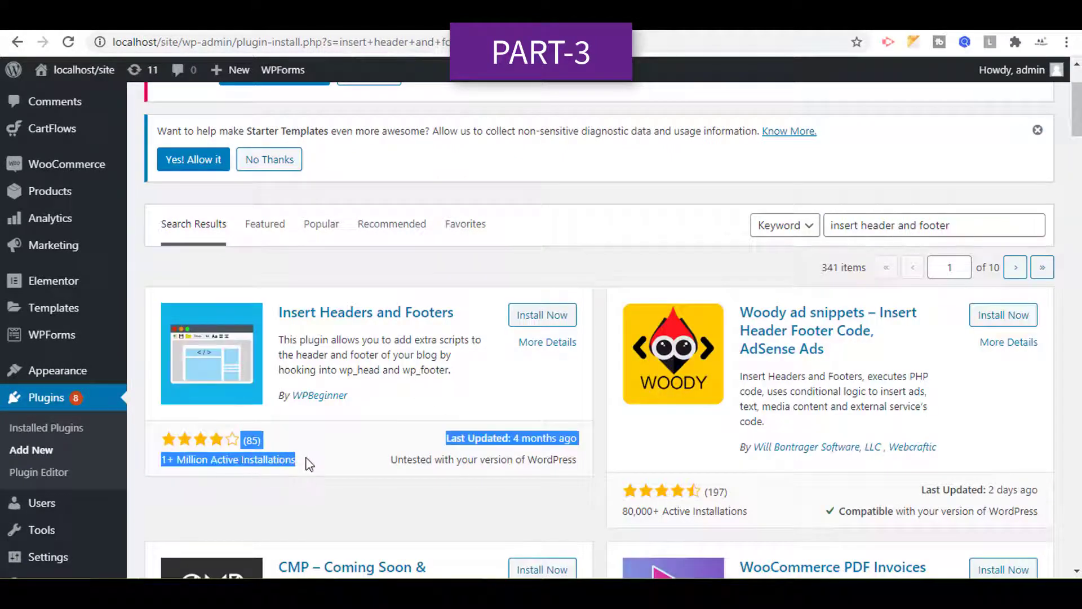
left_click(363, 404)
left_click(560, 321)
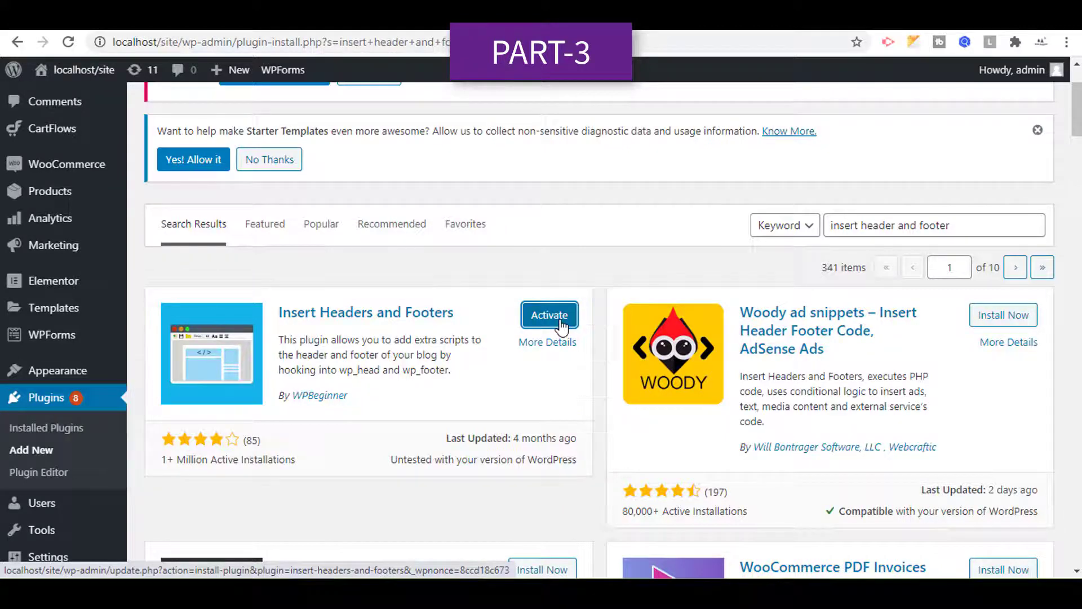
left_click(561, 319)
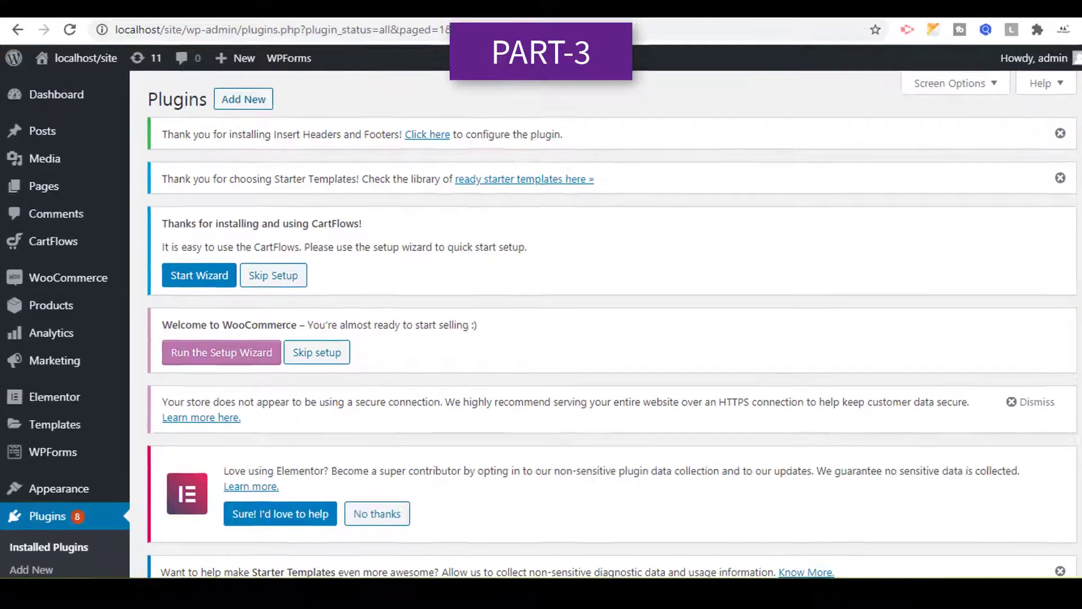
- Open the settings page of the Insert Headers and Footers plugin
scroll(558, 324, "down", 7)
mouse_move(50, 507)
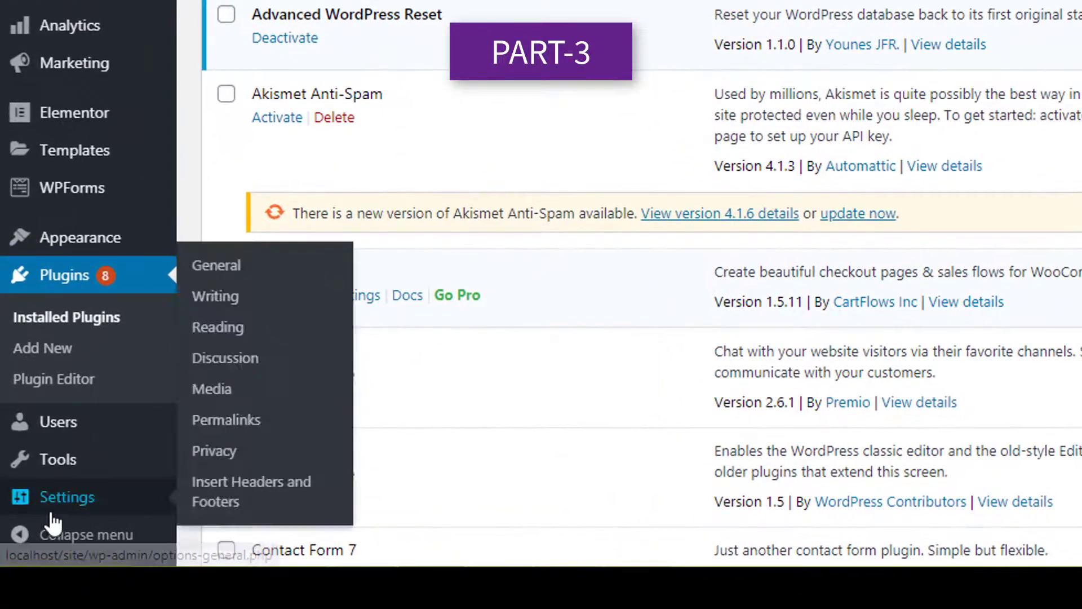
left_click(240, 508)
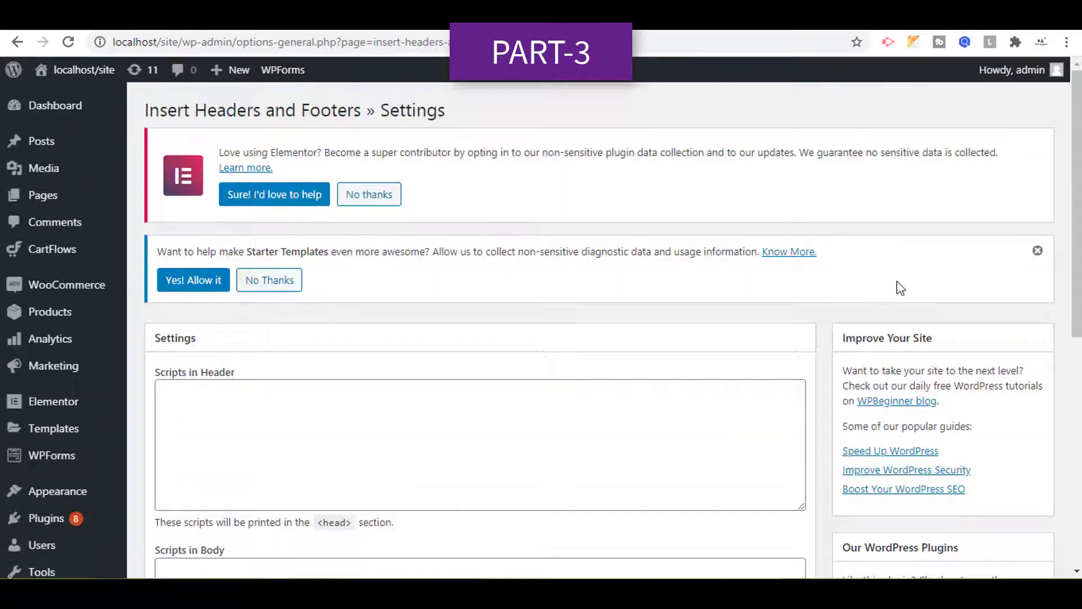
- Examine the Scripts in Header, Scripts in Body and Scripts in Footer boxes where custom code can be added
scroll(900, 288, "down", 4)
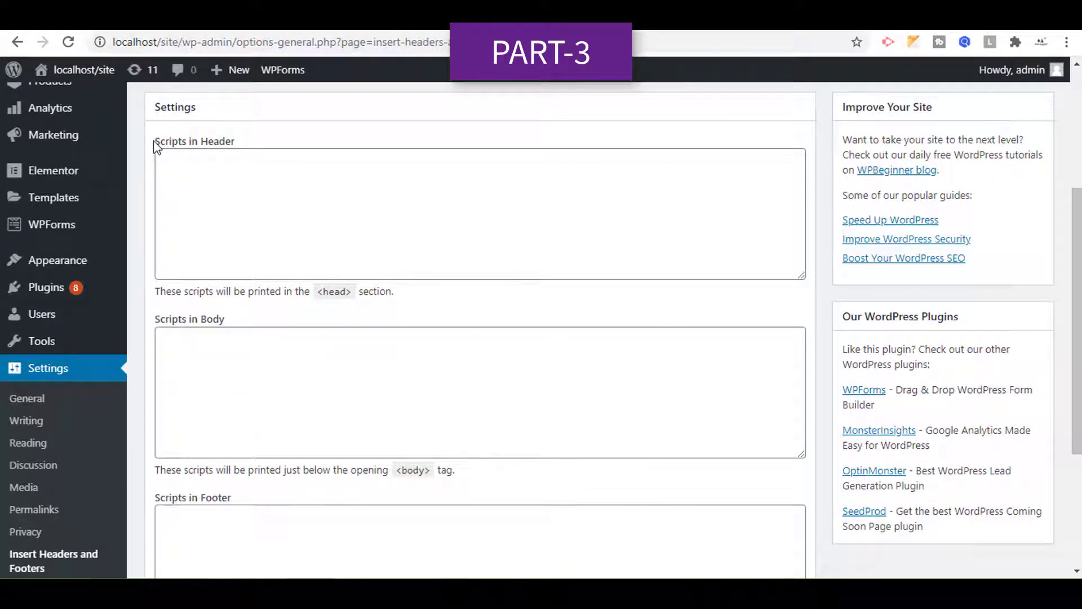
left_click_drag(154, 147, 262, 141)
left_click_drag(156, 319, 231, 319)
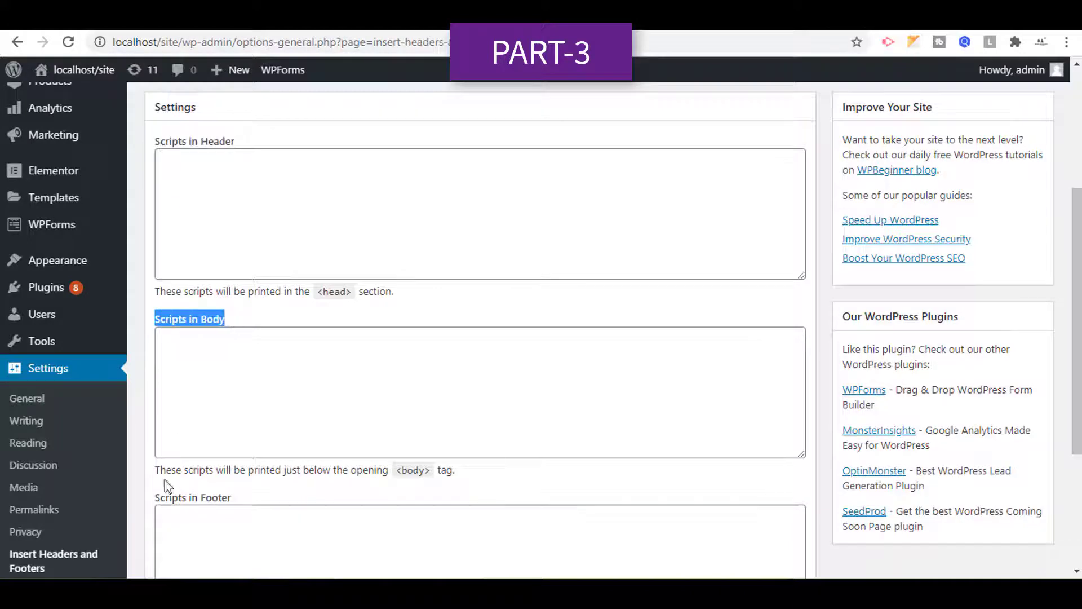
left_click_drag(153, 499, 241, 500)
scroll(541, 329, "down", 2)
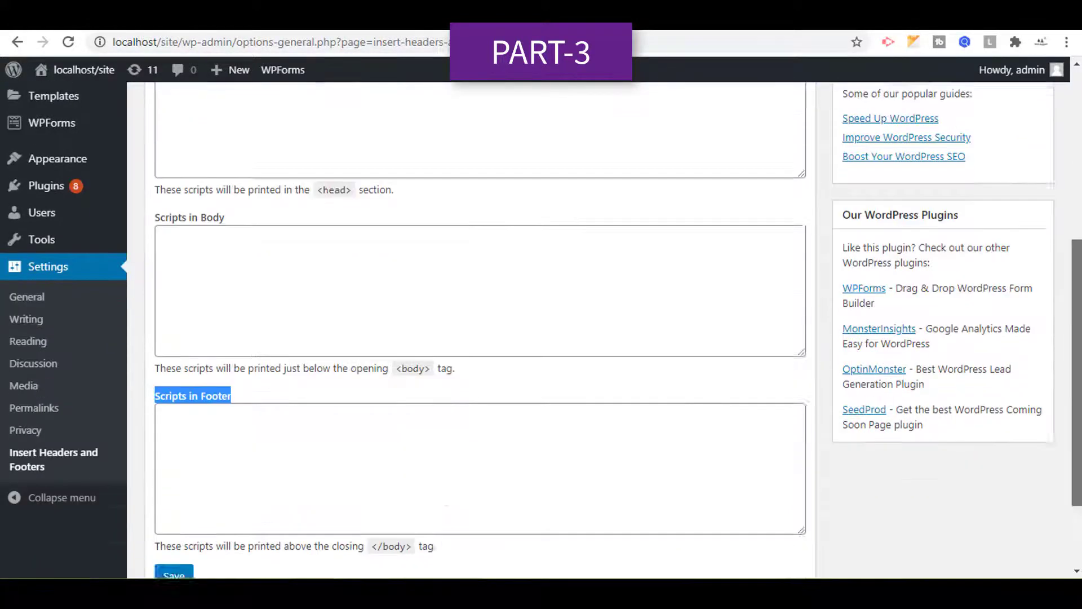
scroll(542, 330, "up", 5)
scroll(541, 329, "down", 2)
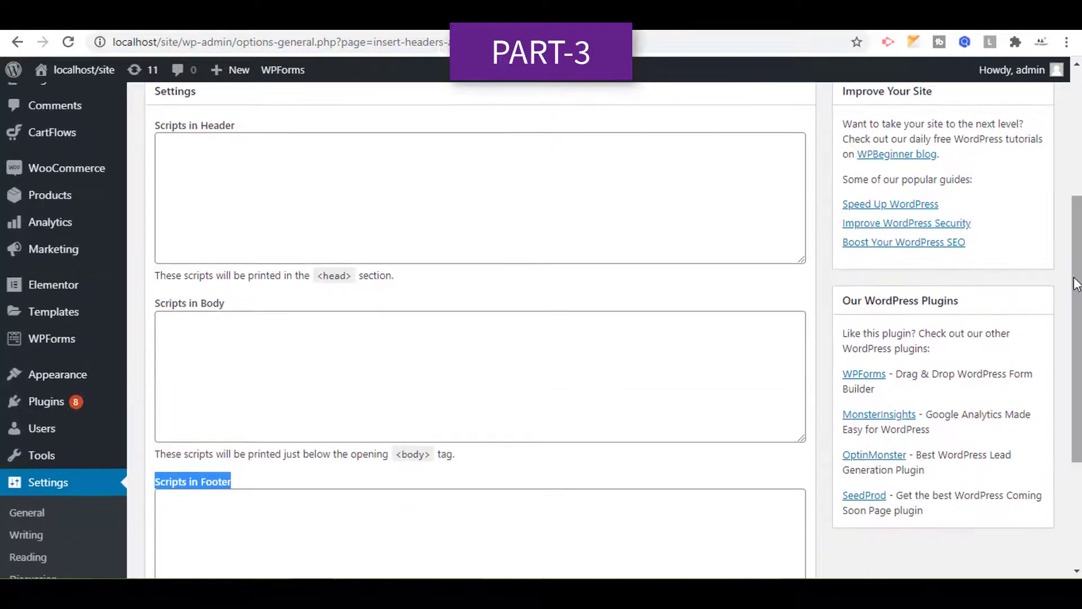
left_click(537, 230)
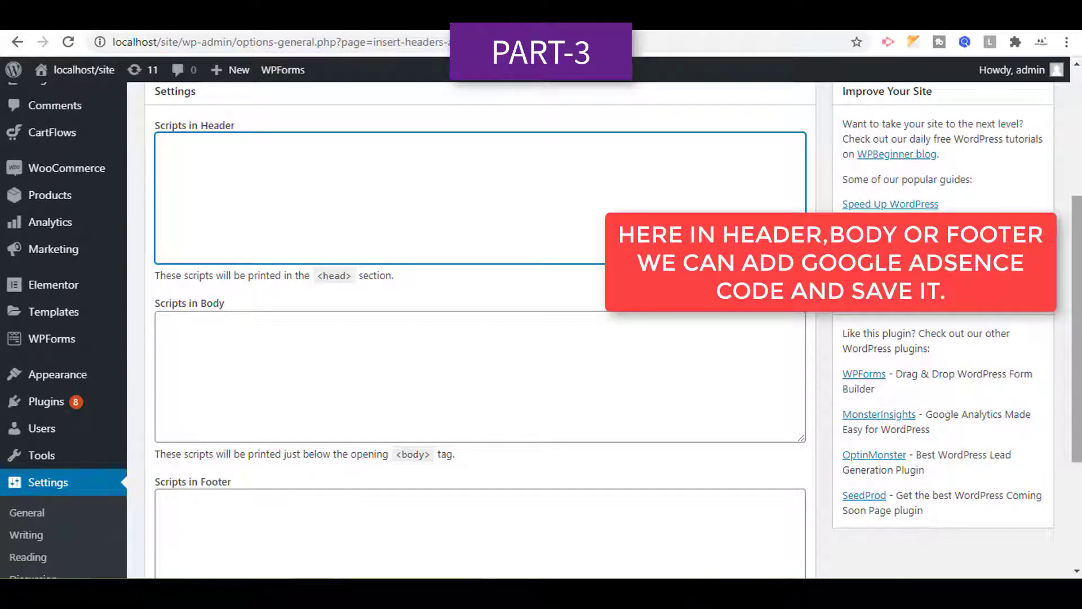
scroll(683, 188, "down", 2)
scroll(682, 189, "up", 1)
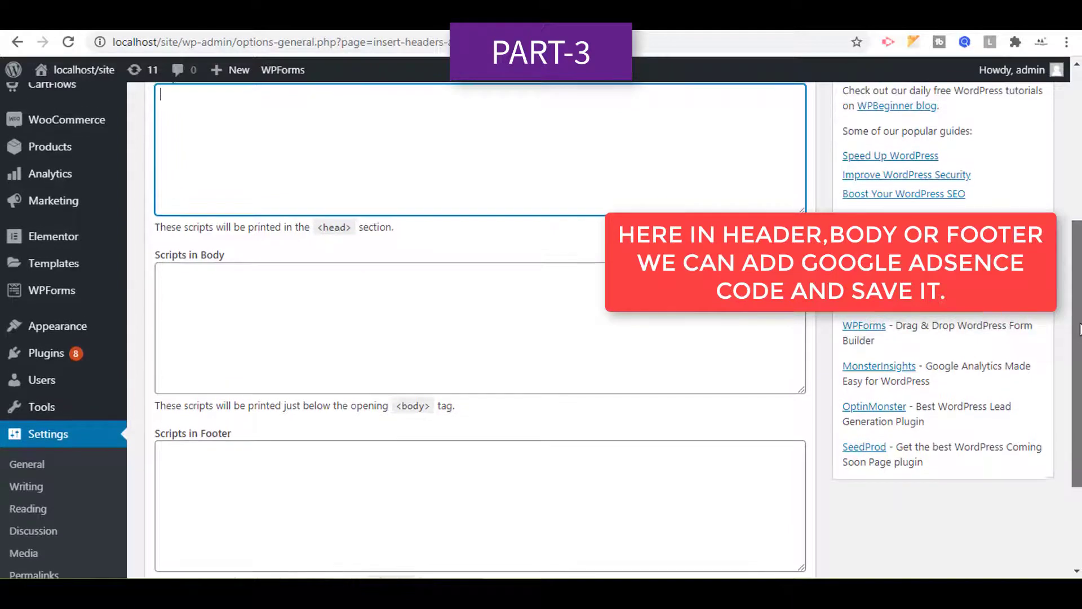
scroll(1078, 329, "up", 1)
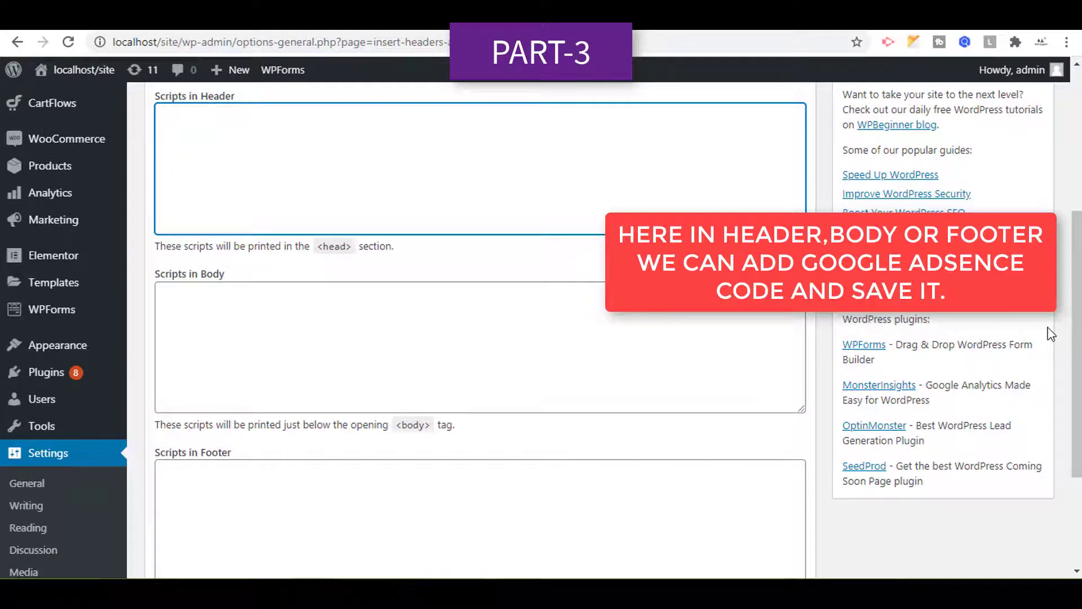
left_click_drag(1078, 333, 1080, 379)
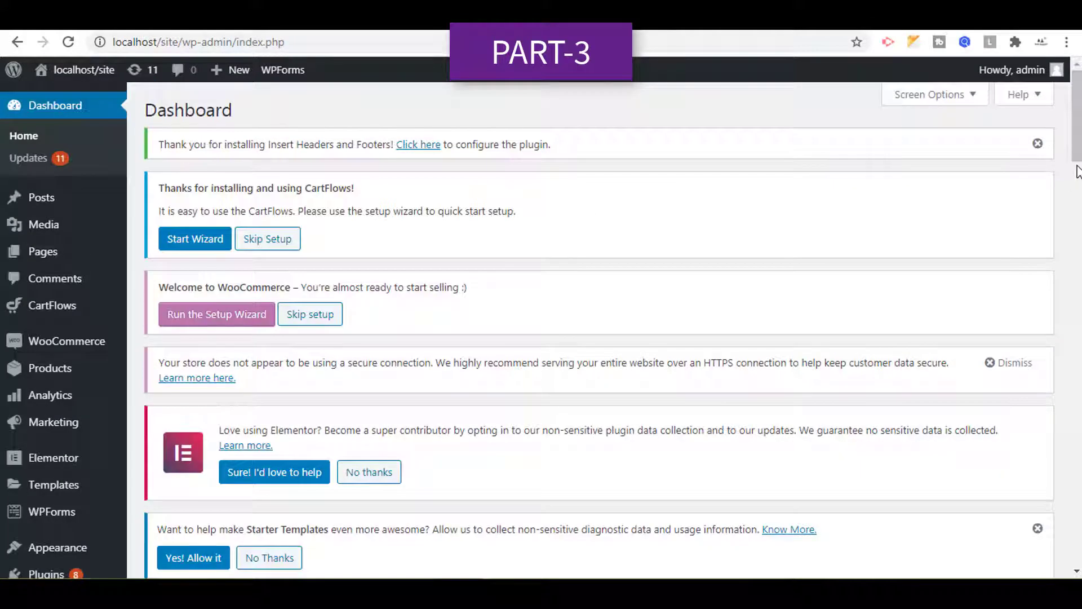
- Open the Astra theme's header.php file in the Theme Editor and go to its head section
left_click_drag(1078, 161, 1079, 225)
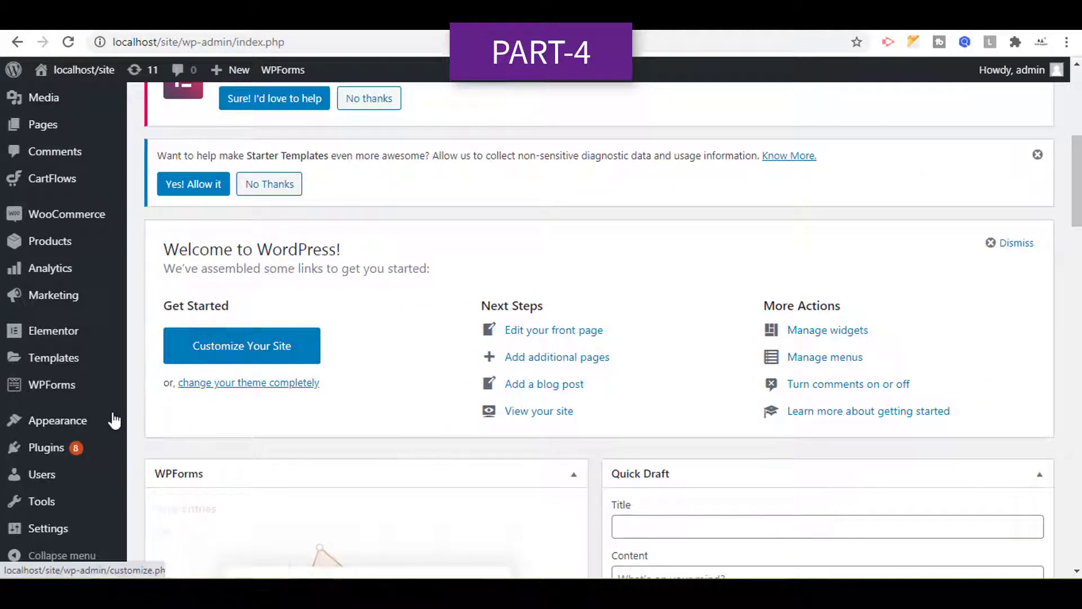
mouse_move(113, 420)
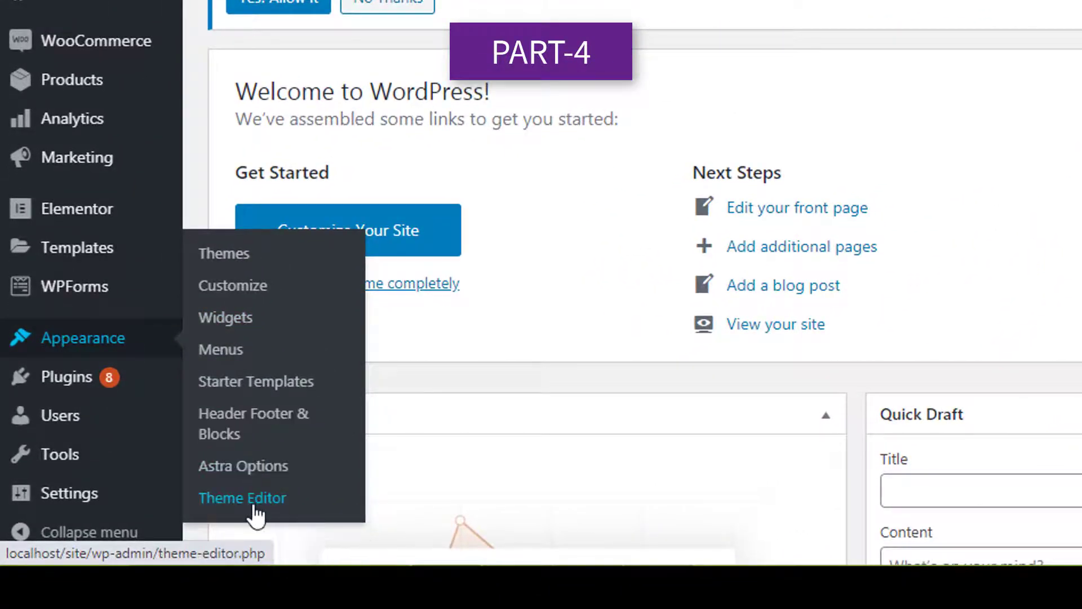
left_click(256, 514)
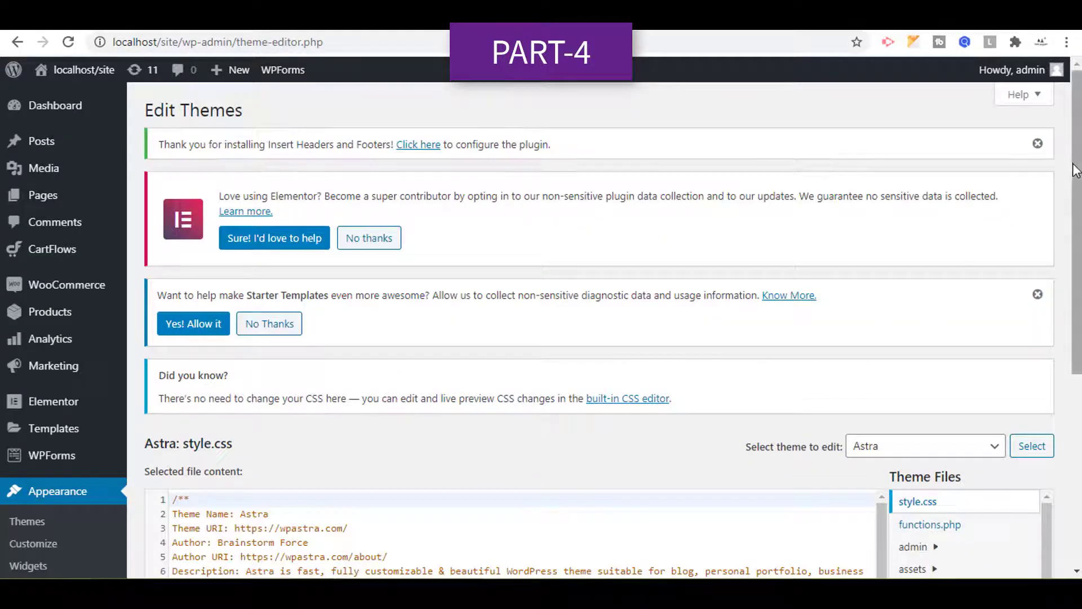
scroll(1030, 200, "down", 5)
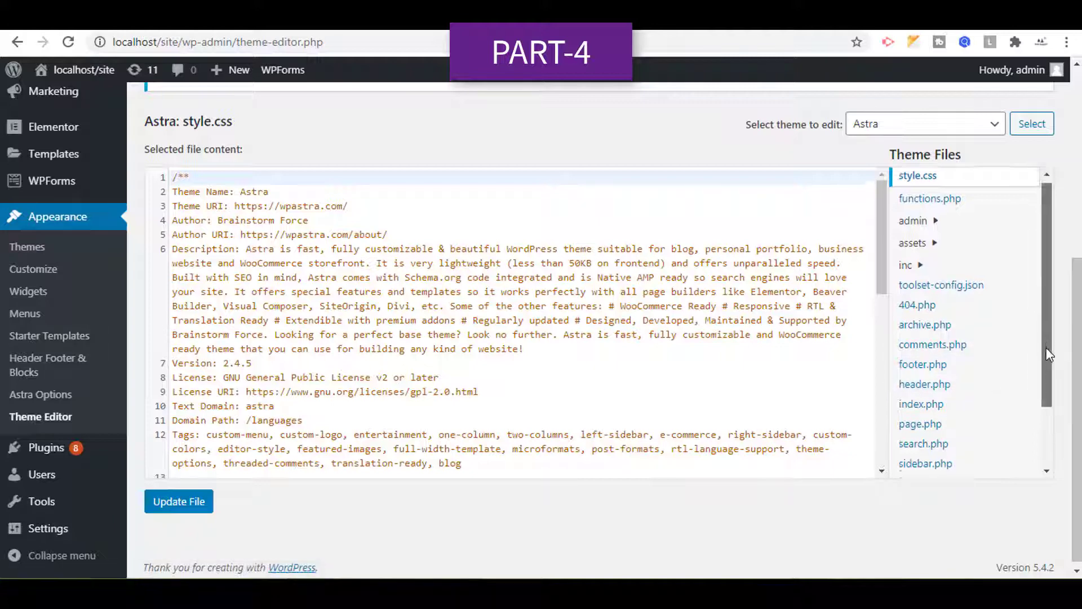
left_click_drag(1045, 328, 1047, 388)
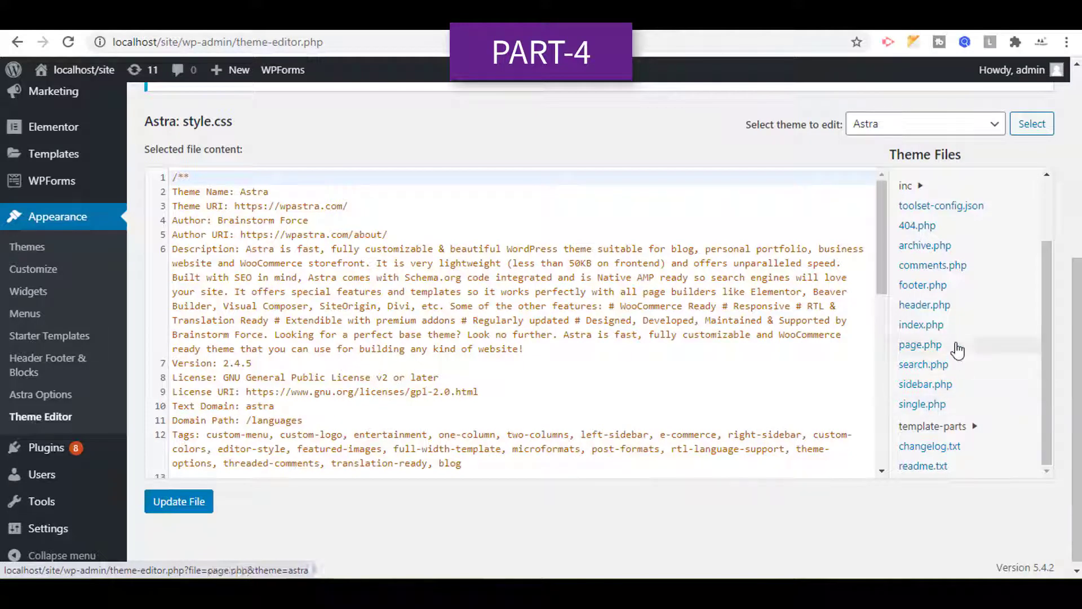
left_click(976, 309)
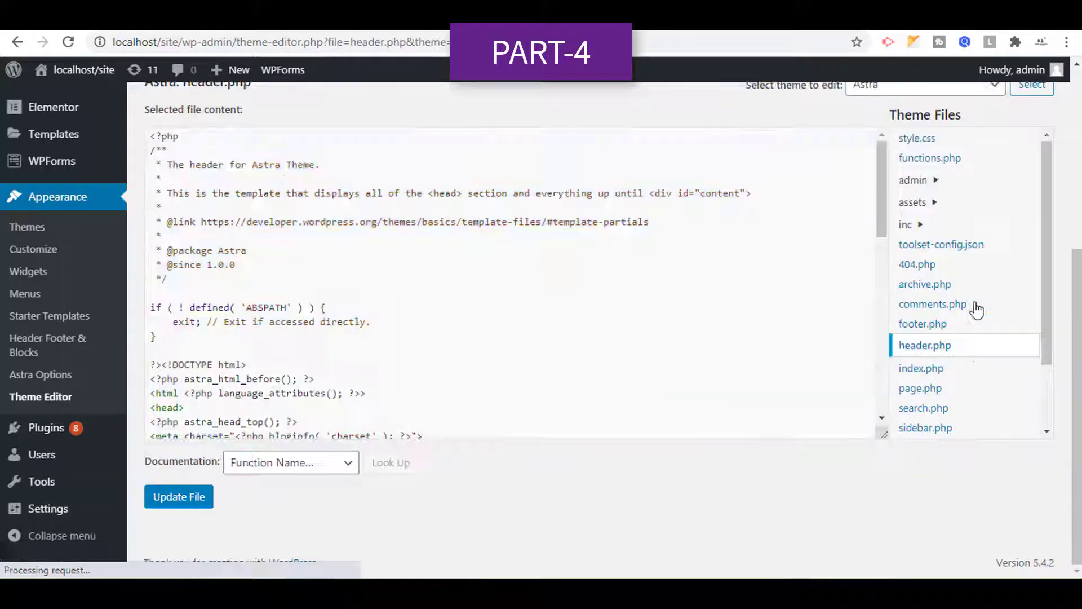
scroll(620, 309, "down", 3)
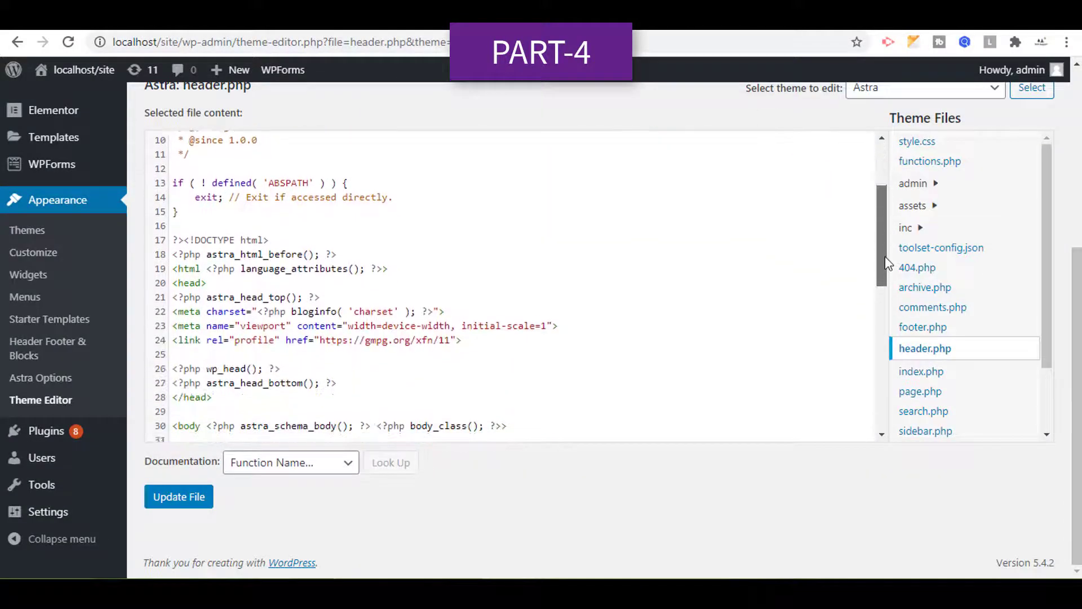
- Highlight the <head> to </head> block in header.php, place the cursor on the empty line below it, and update the file
left_click(219, 279)
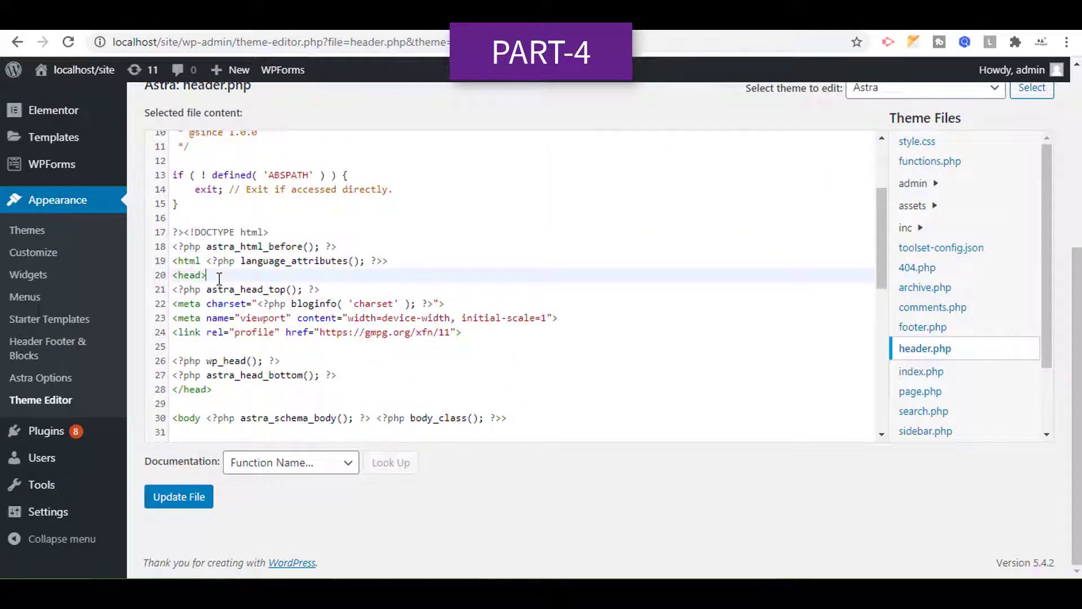
left_click_drag(221, 398, 157, 289)
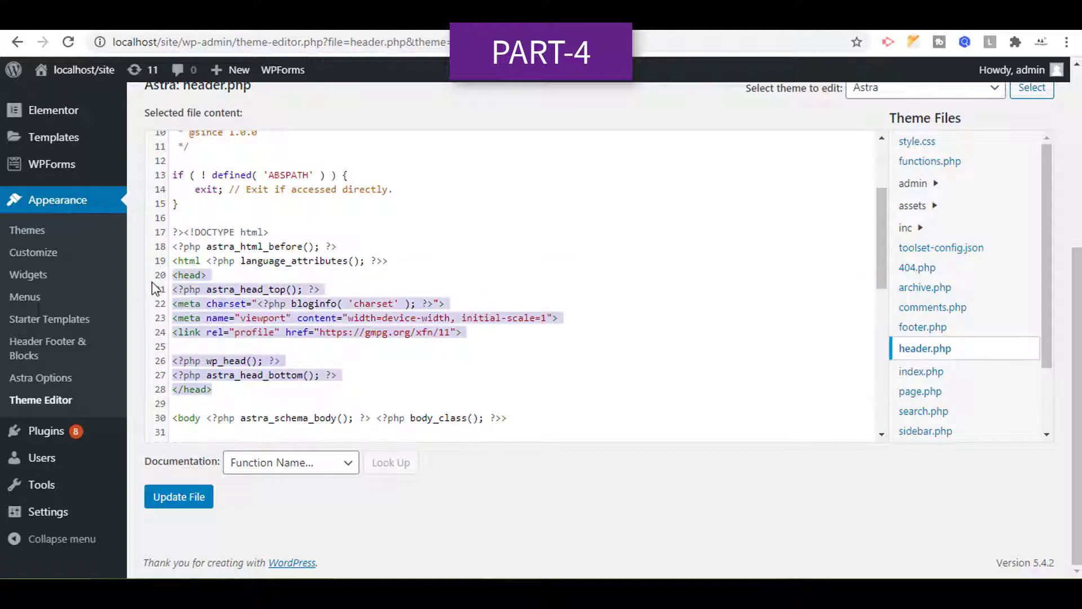
left_click(252, 395)
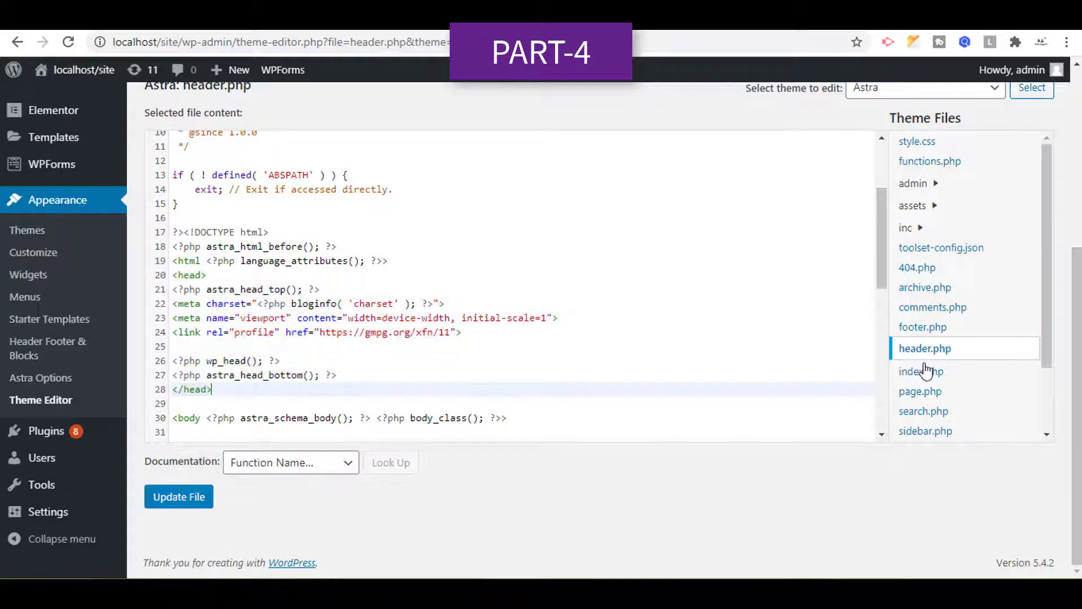
left_click(282, 403)
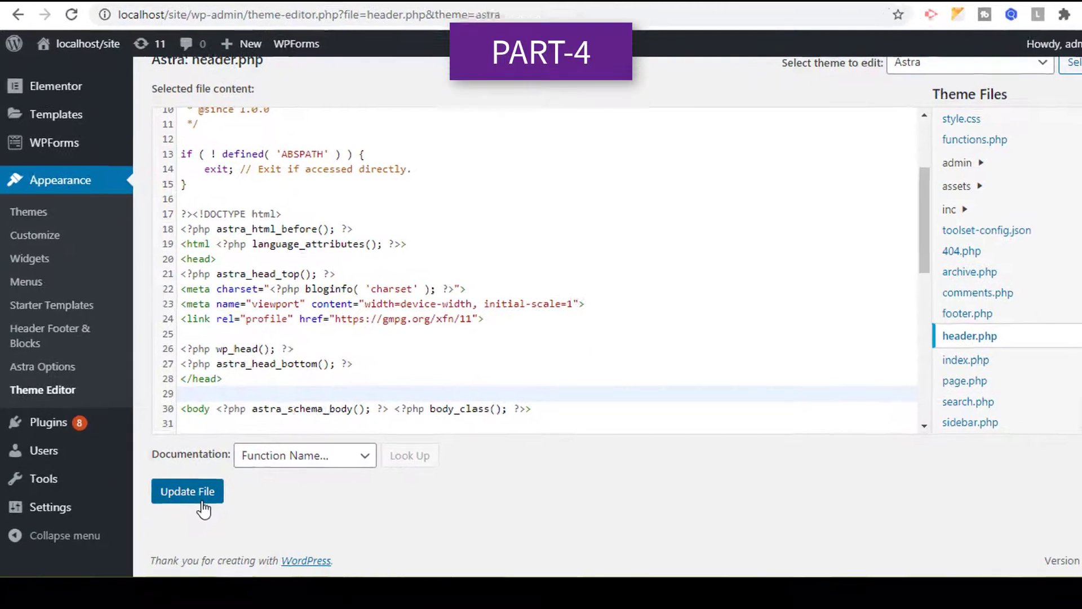
left_click(192, 508)
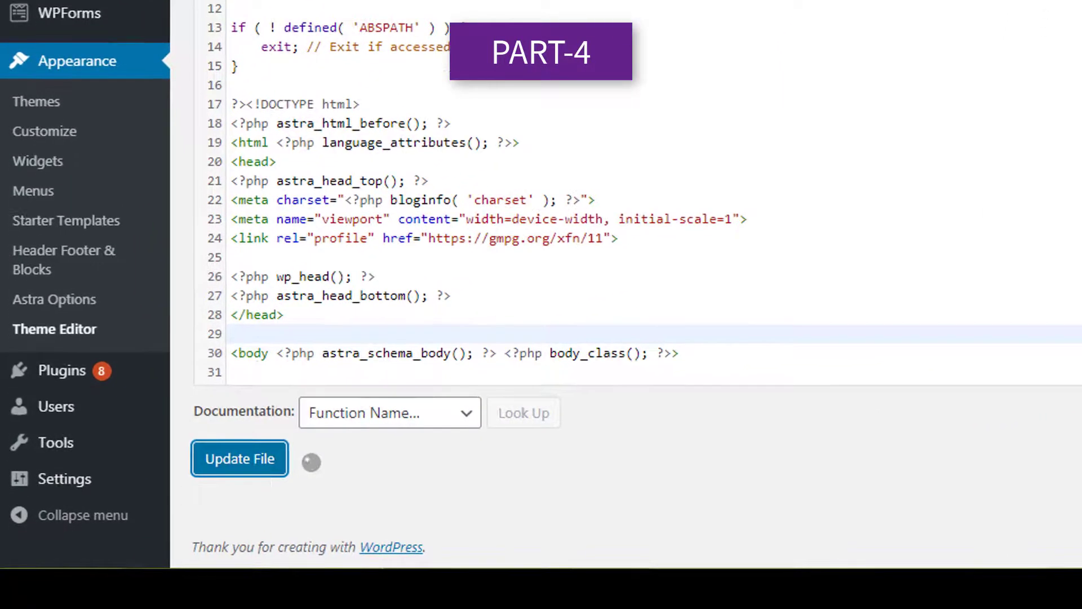
scroll(564, 282, "up", 1)
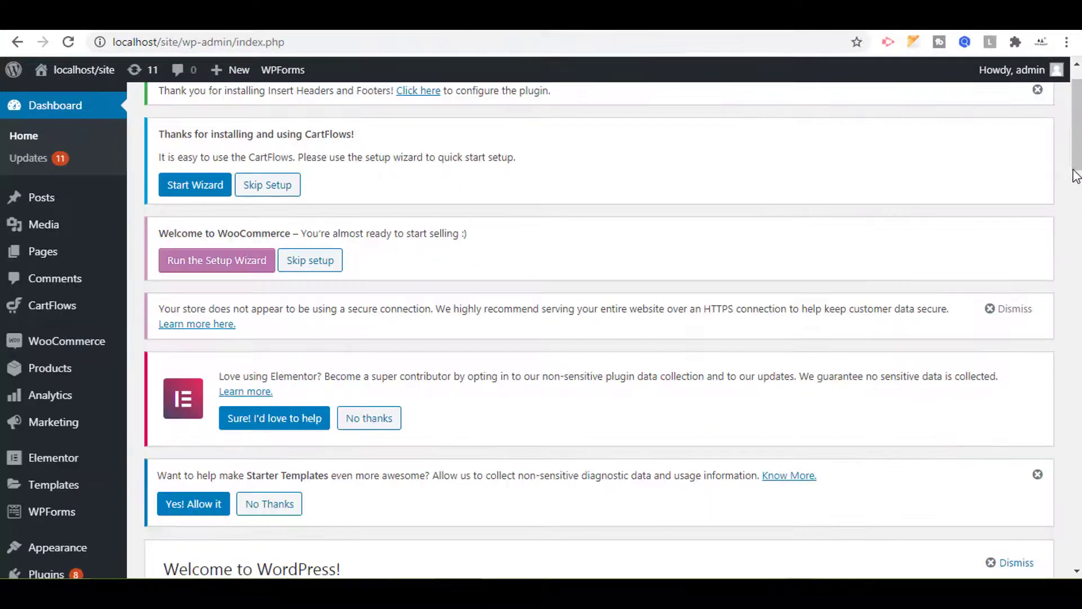
- Search the plugin directory for "file manager" to add a new plugin
left_click_drag(1076, 177, 1077, 238)
mouse_move(115, 454)
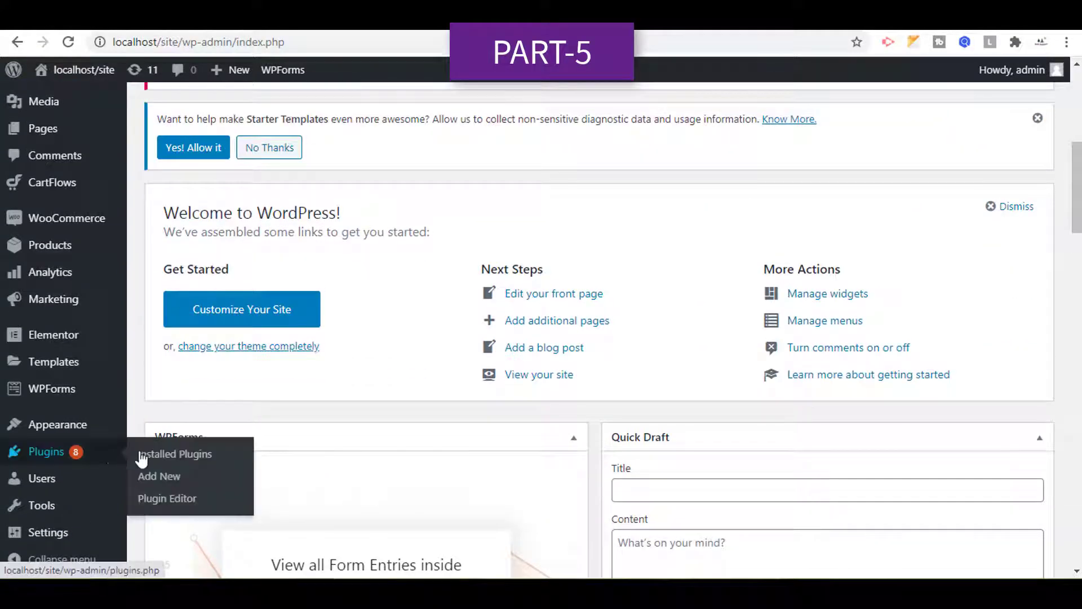
left_click(151, 478)
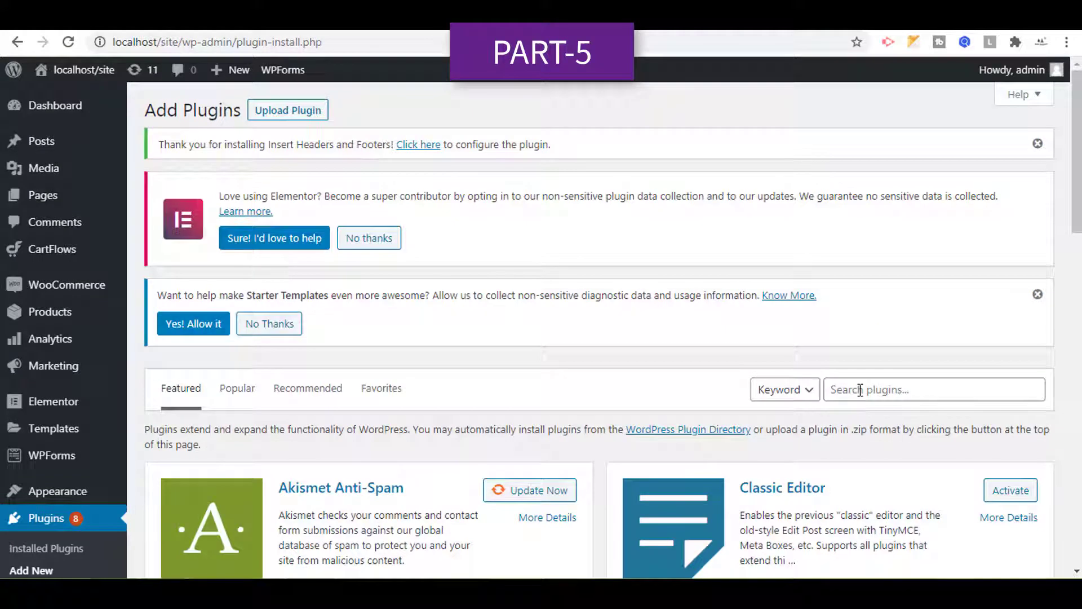
left_click(861, 390)
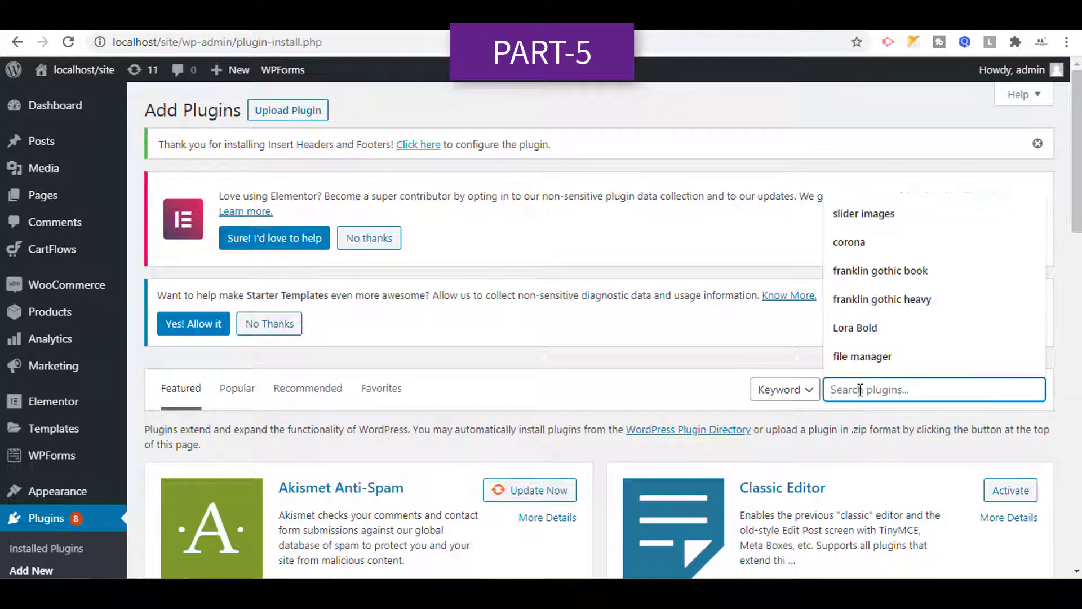
type("file man")
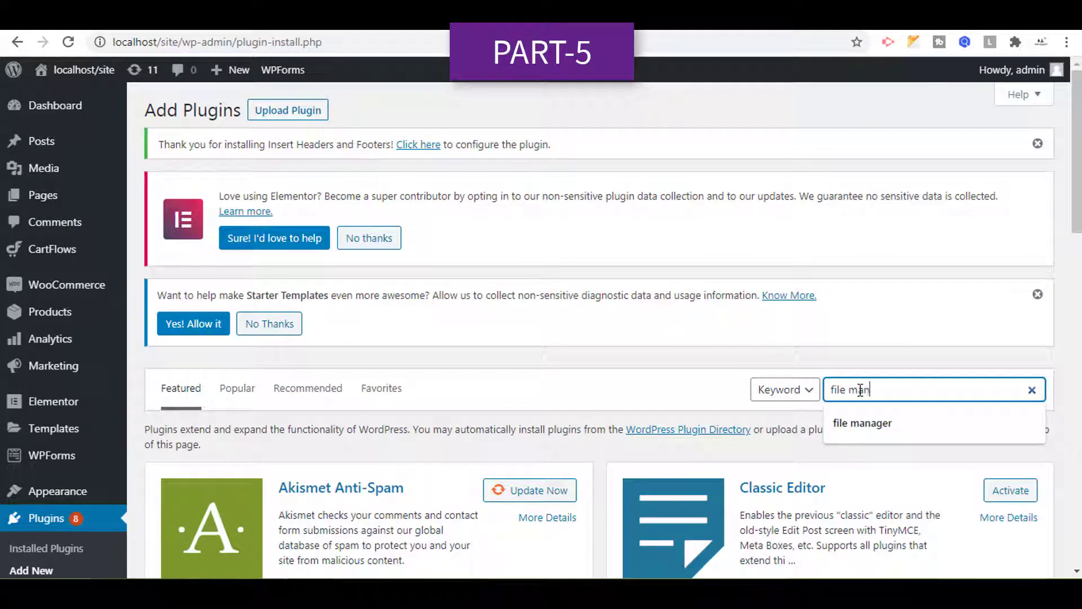
type("ager")
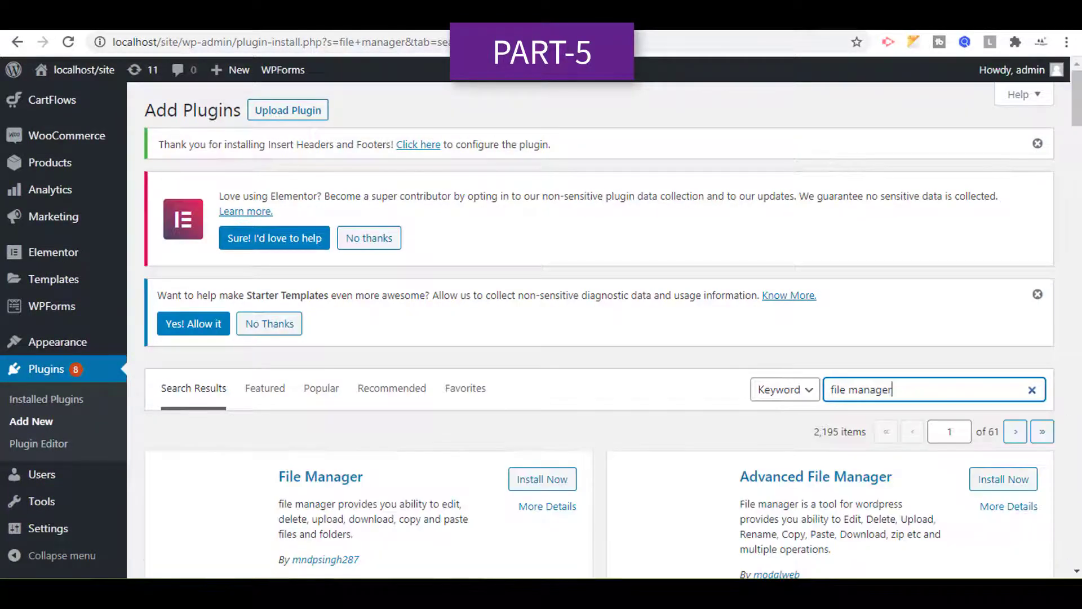
- Install and activate the File Manager plugin by mndpsingh287
left_click_drag(1078, 100, 1080, 125)
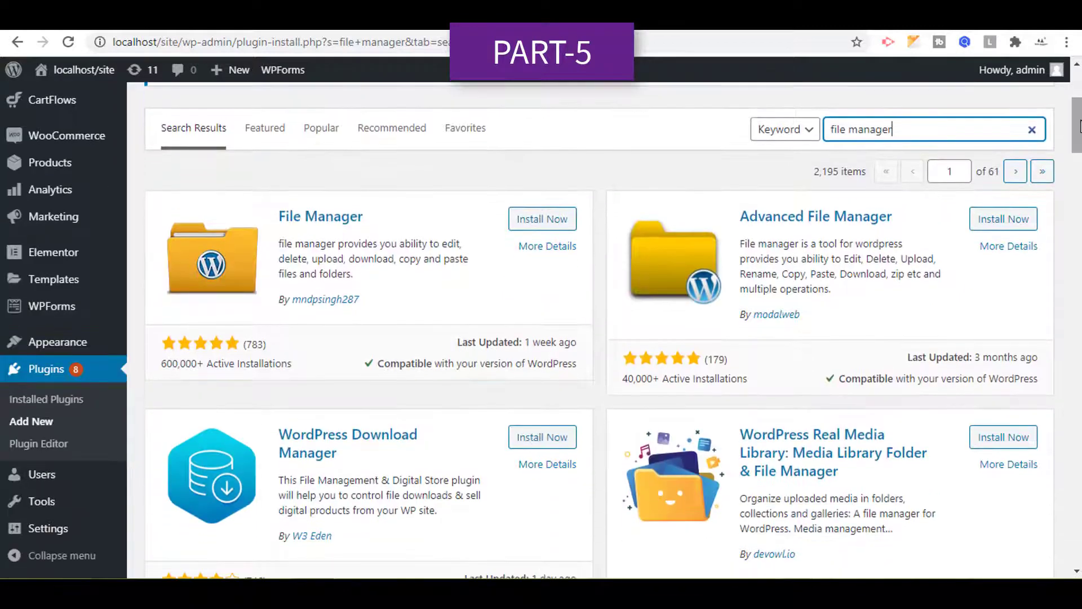
left_click(548, 223)
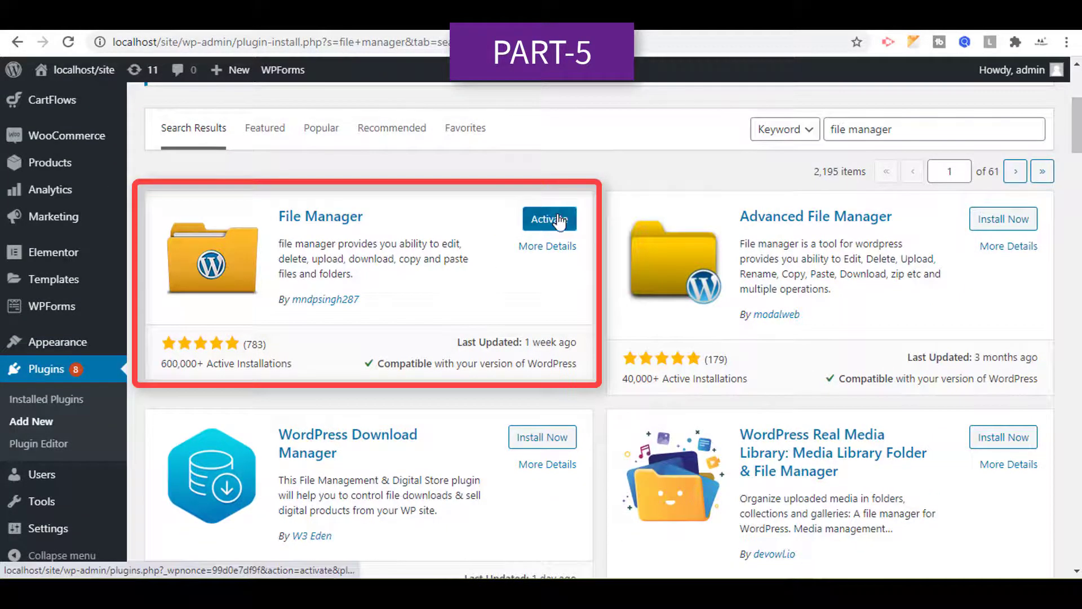
left_click(557, 221)
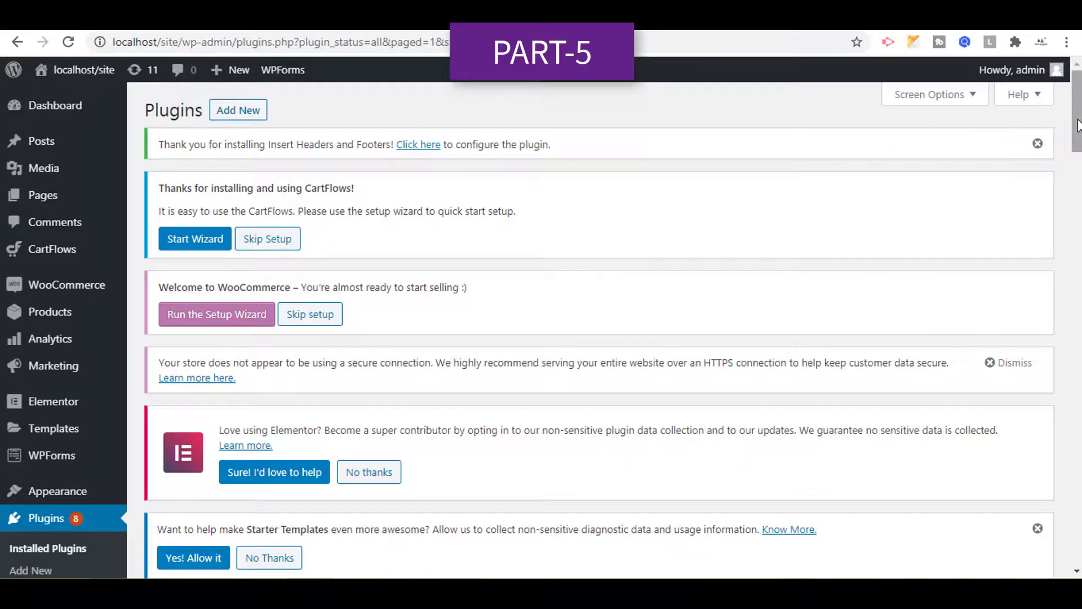
- Open the WP File Manager page and decline its welcome subscription offer
scroll(962, 125, "down", 10)
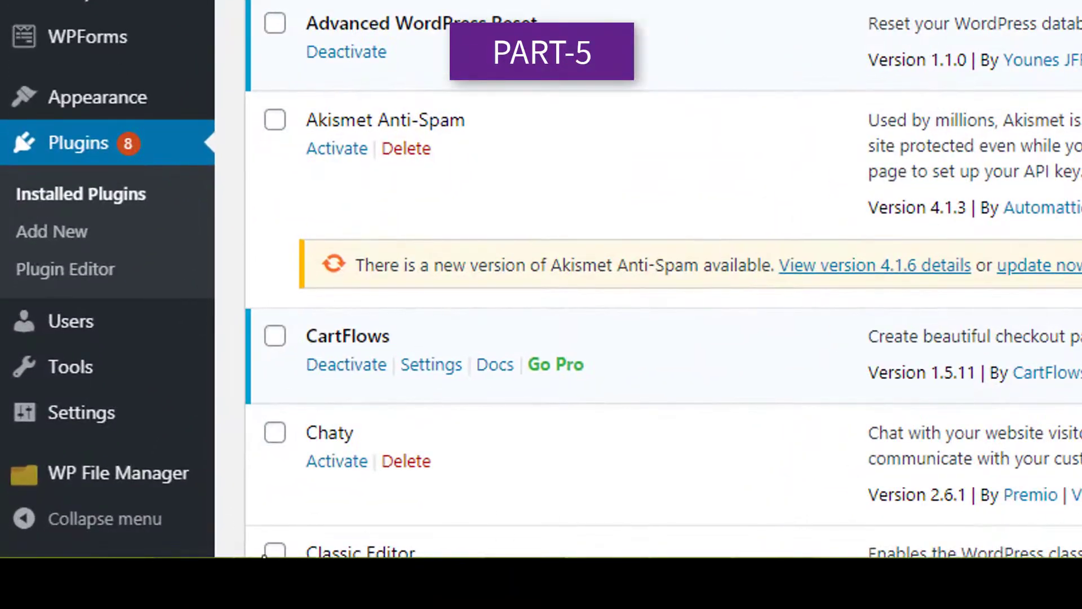
mouse_move(169, 495)
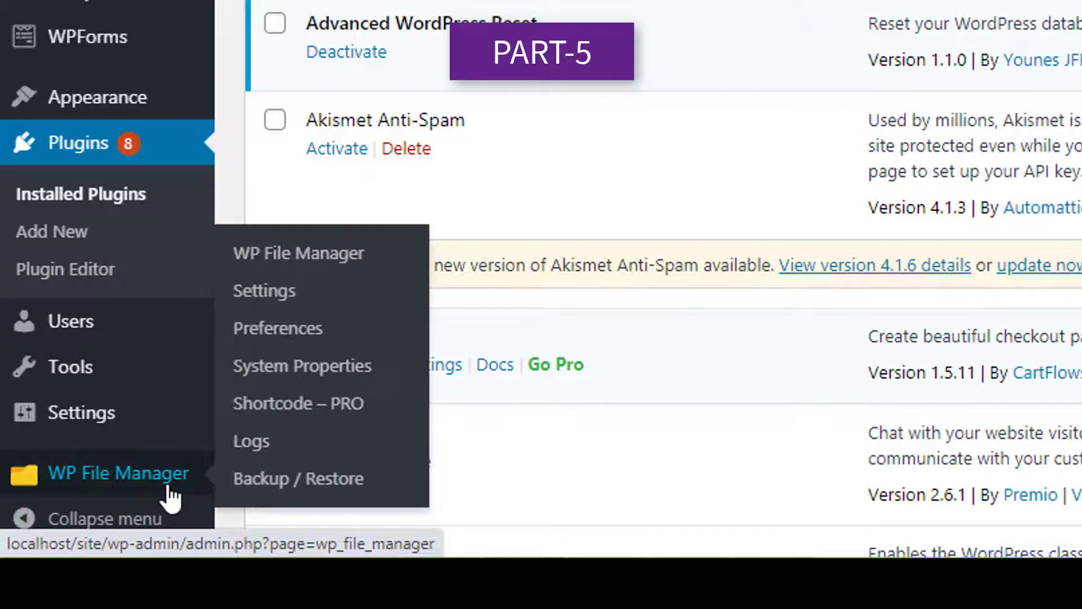
left_click(169, 495)
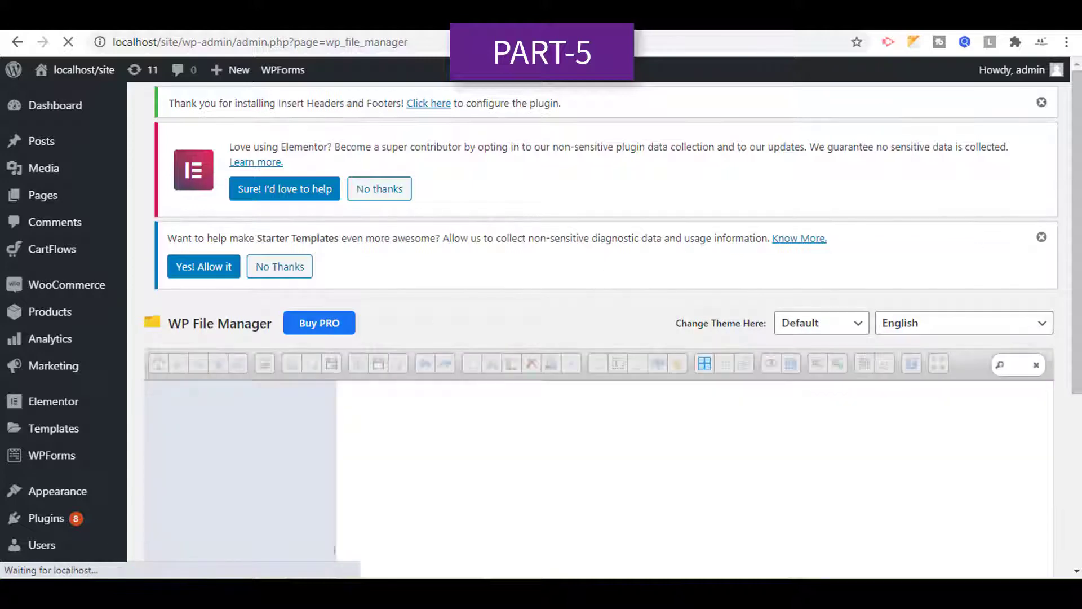
scroll(598, 316, "down", 4)
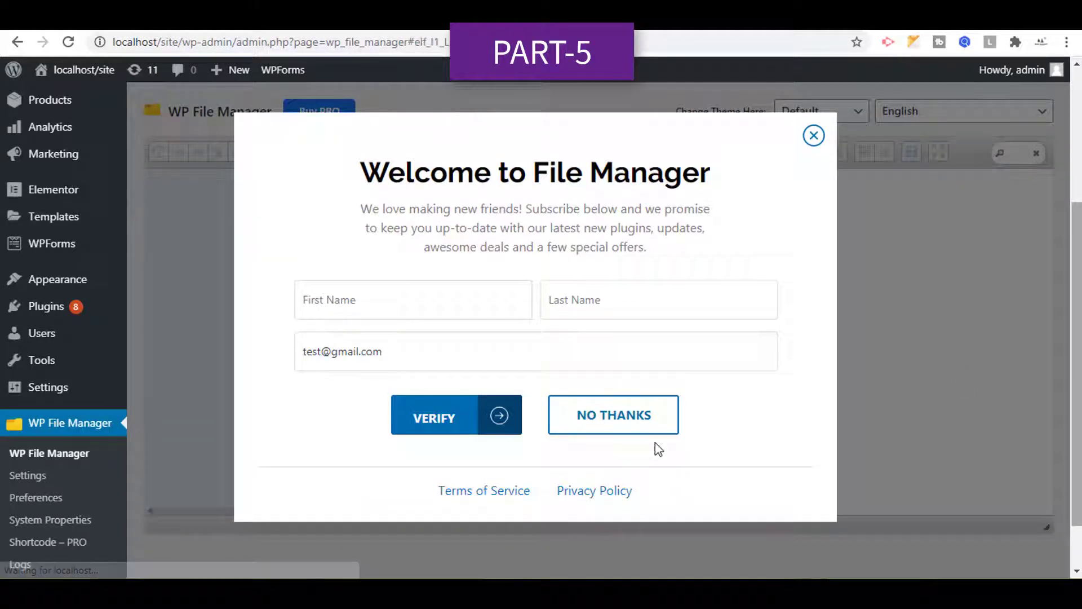
left_click(654, 417)
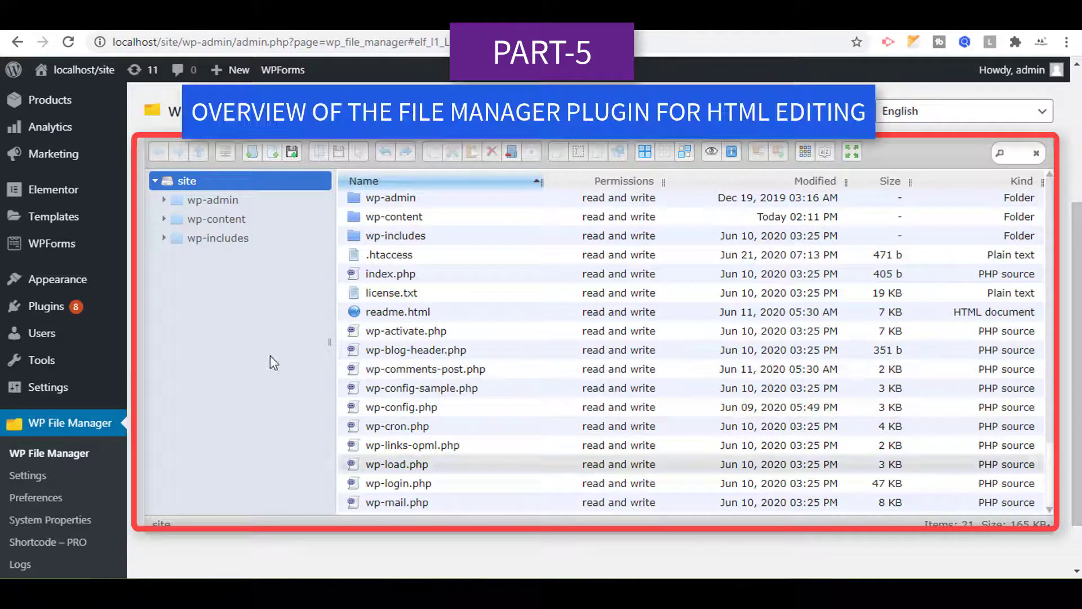
- Browse to the site's wp-content/themes/astra folder in the file manager and list its files
left_click(493, 218)
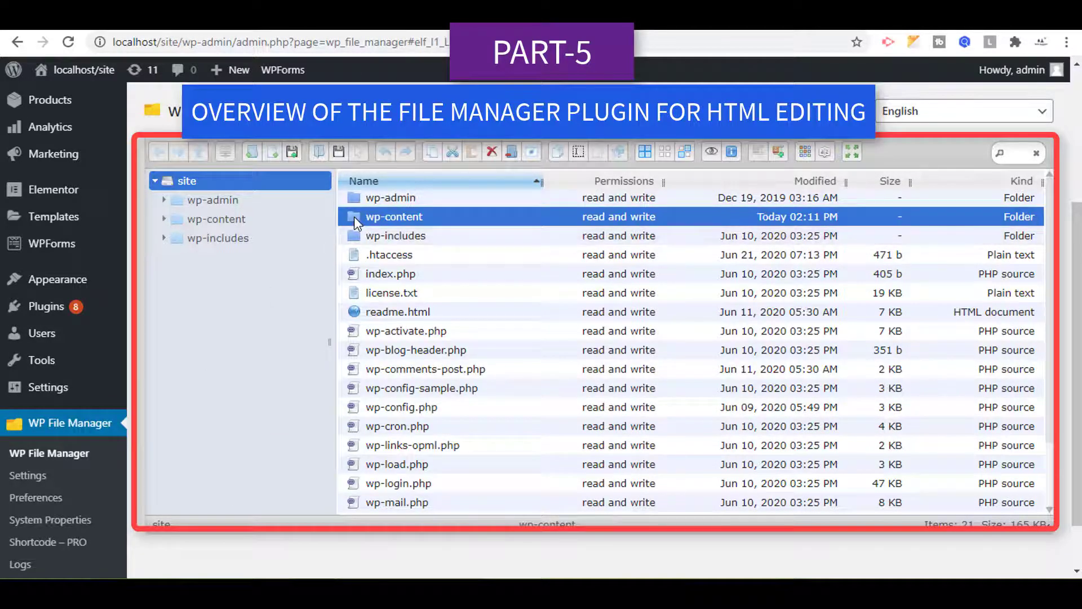
left_click(163, 220)
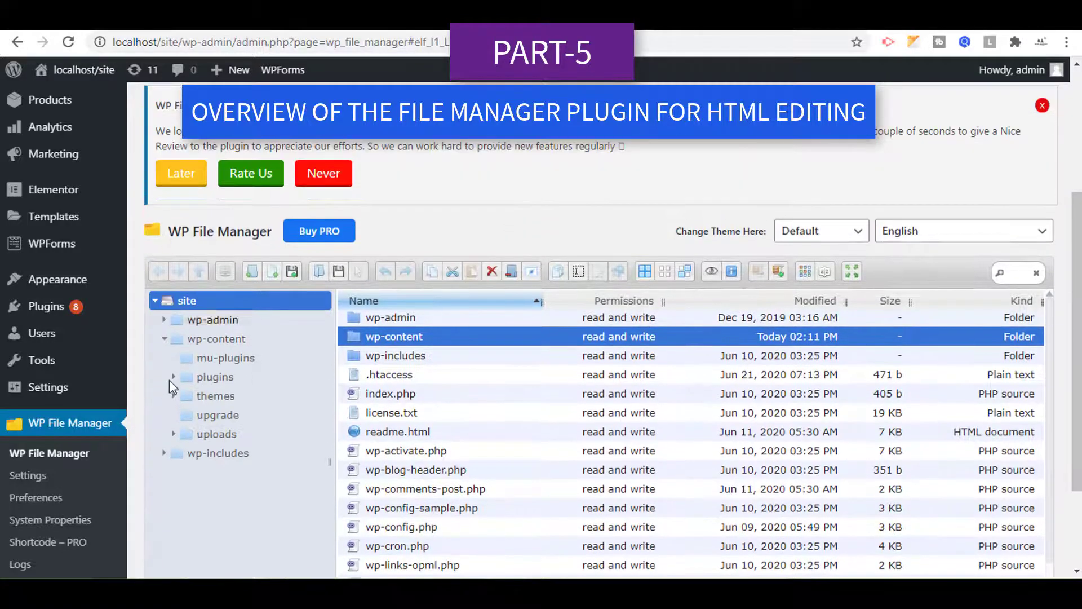
left_click(173, 396)
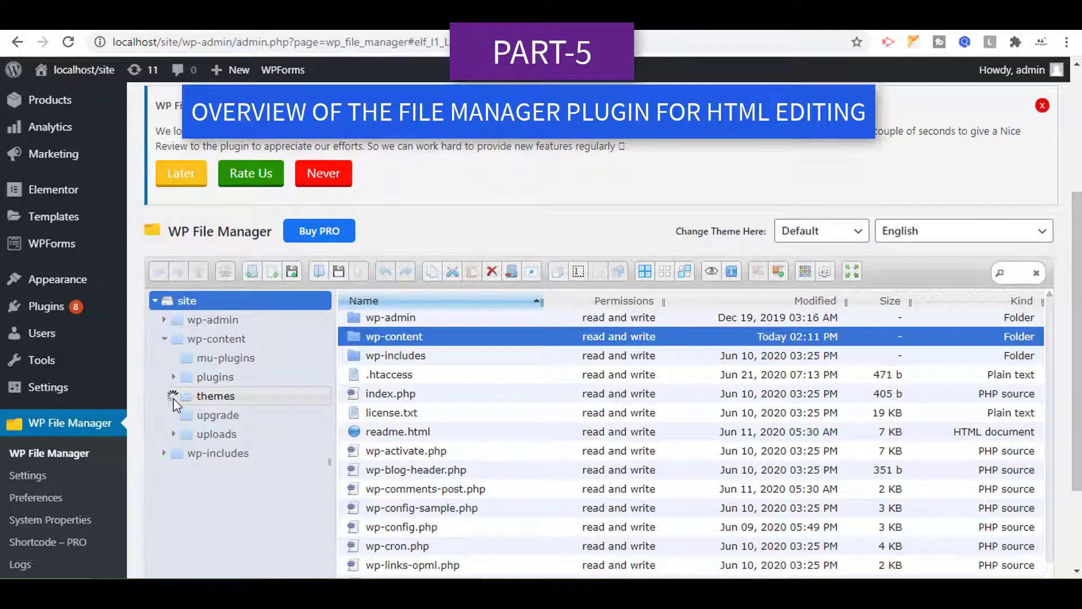
left_click(182, 415)
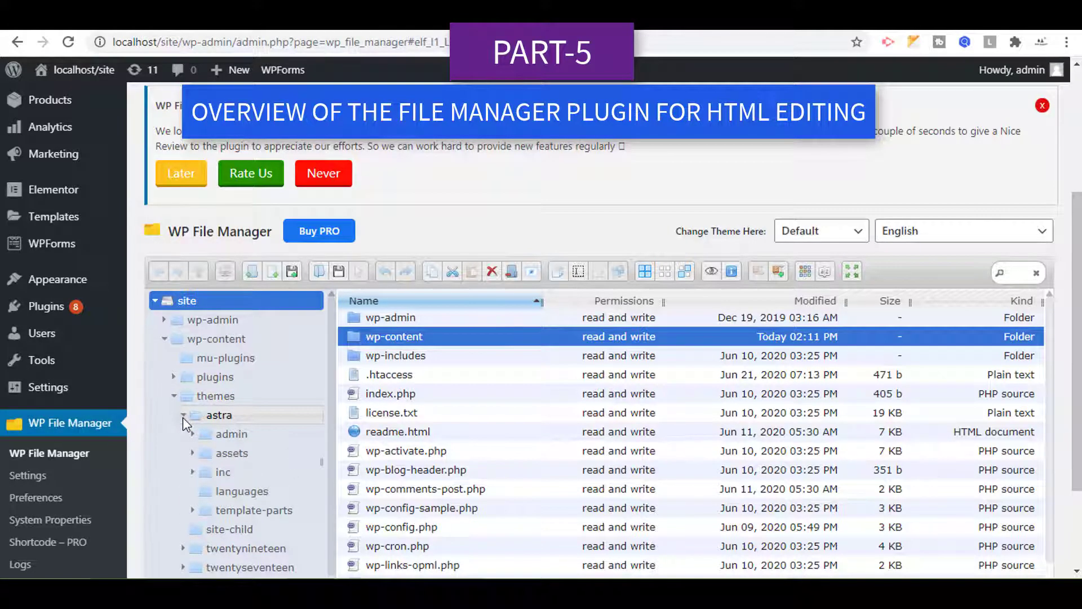
left_click(222, 417)
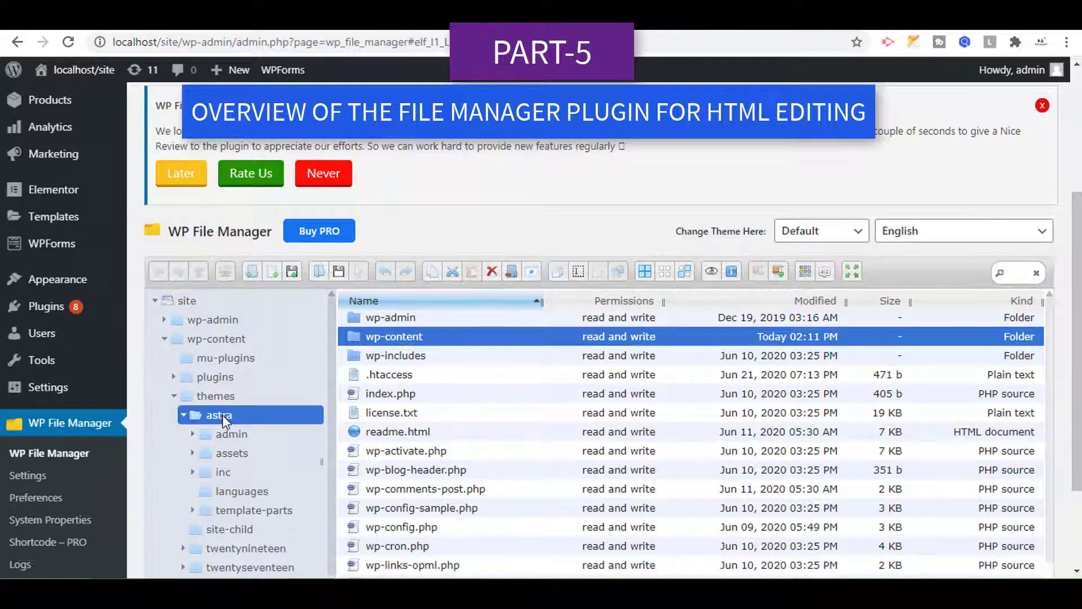
scroll(296, 402, "down", 3)
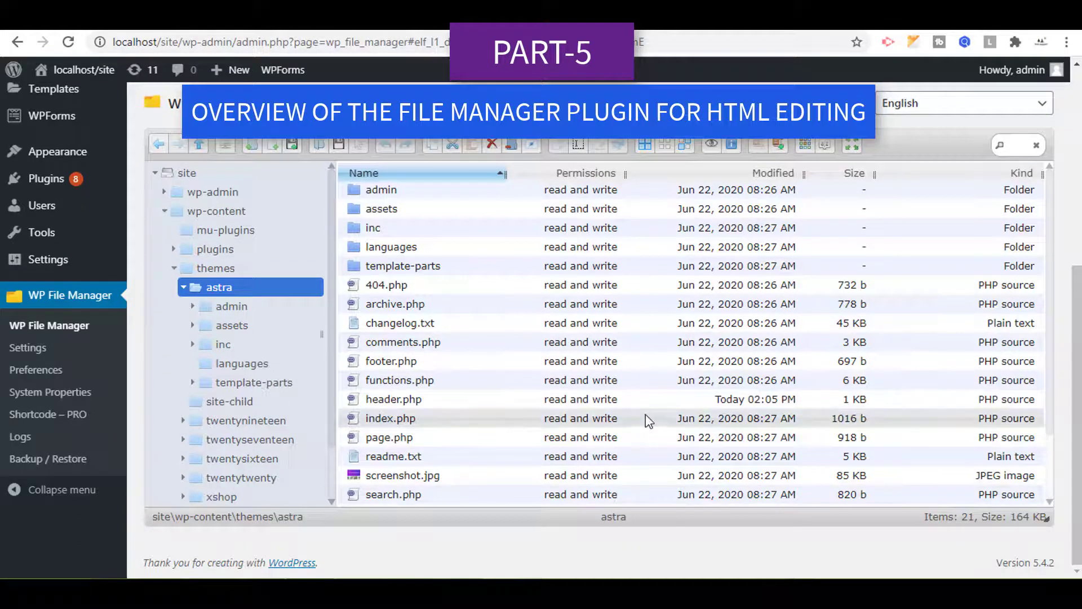
- Open the Astra theme's header.php in the Code Editor and maximize the editor window
left_click(636, 396)
right_click(636, 396)
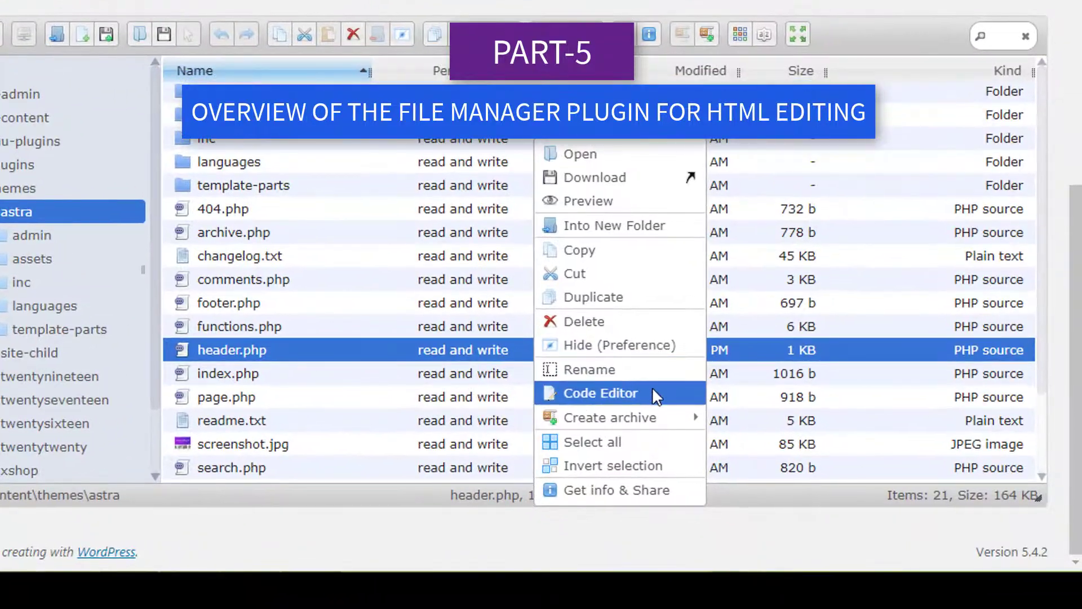
left_click(663, 402)
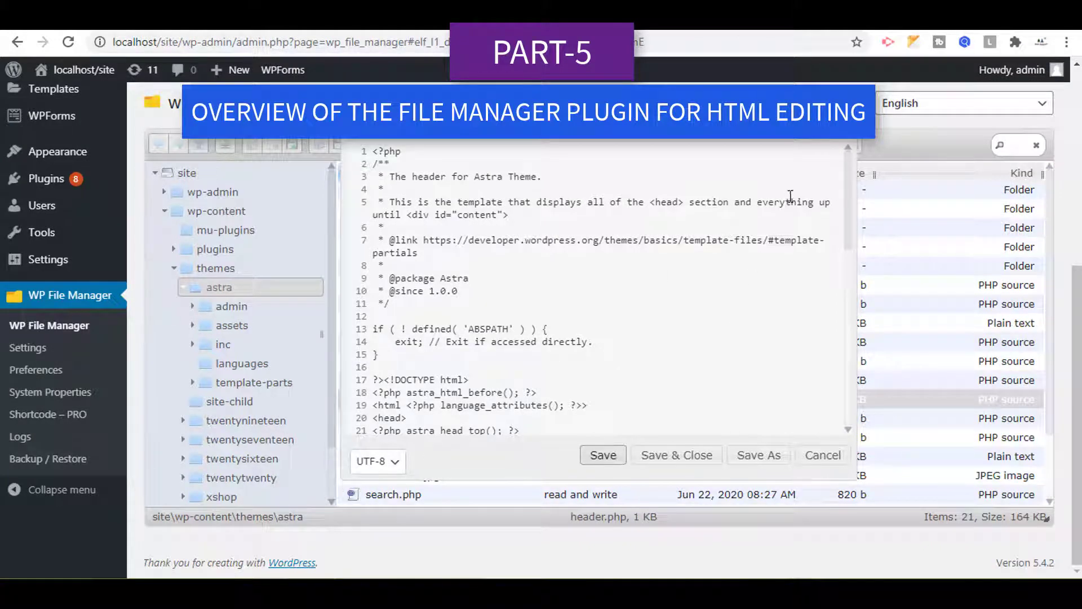
left_click(824, 143)
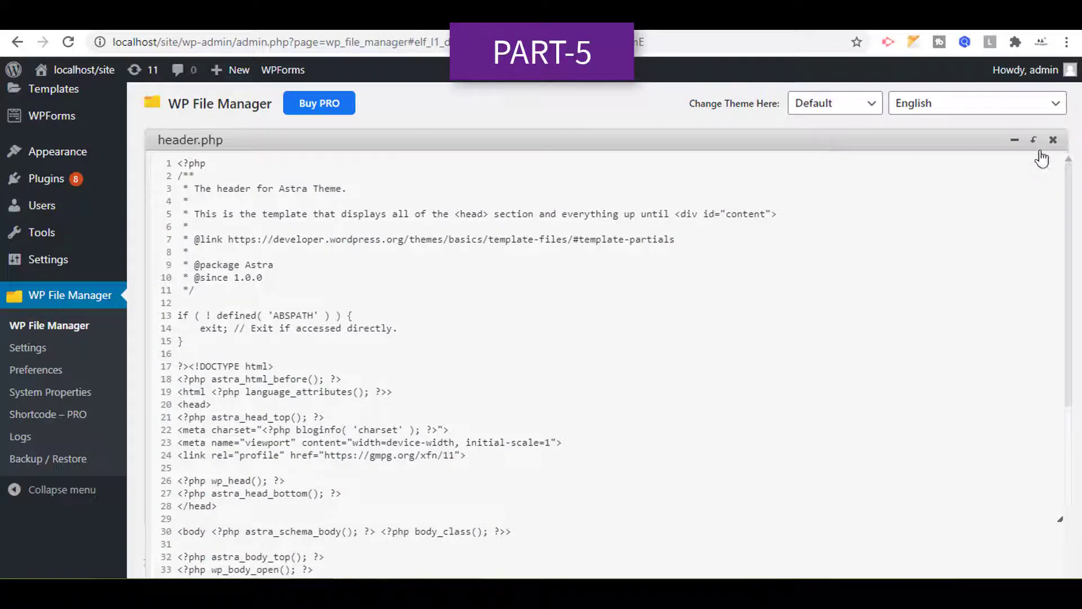
left_click_drag(1071, 219, 1034, 222)
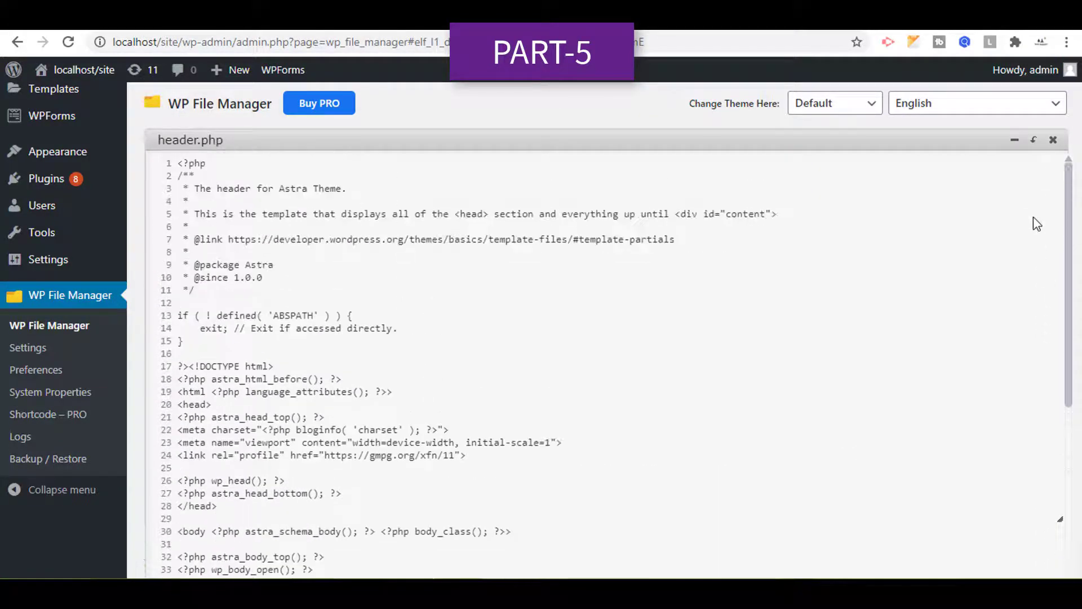
- Minimize and restore the header.php editor window to its normal size, and save and close the file
left_click(1015, 141)
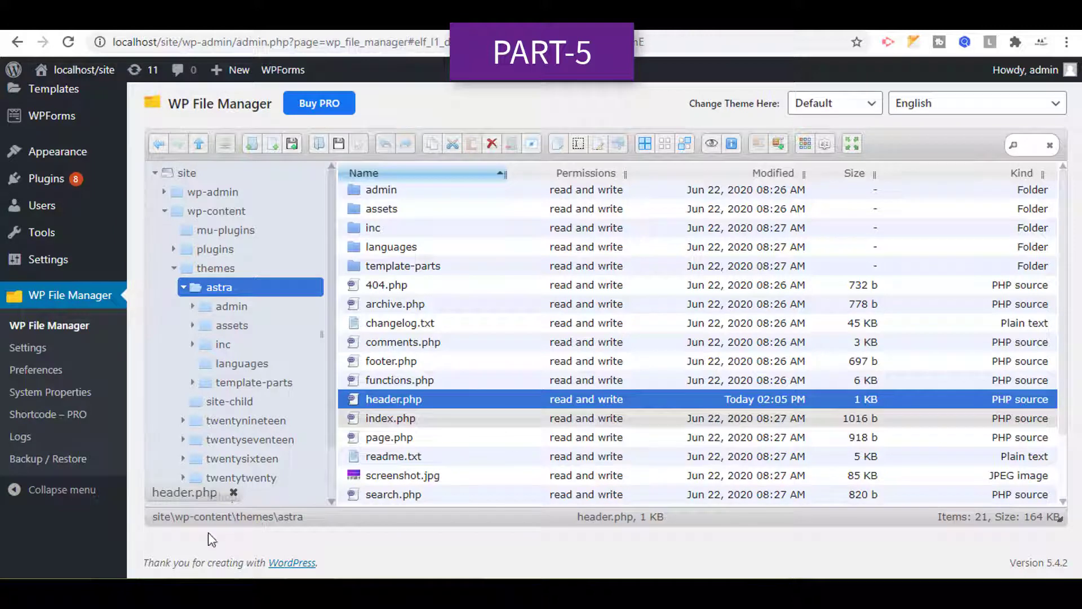
left_click(198, 495)
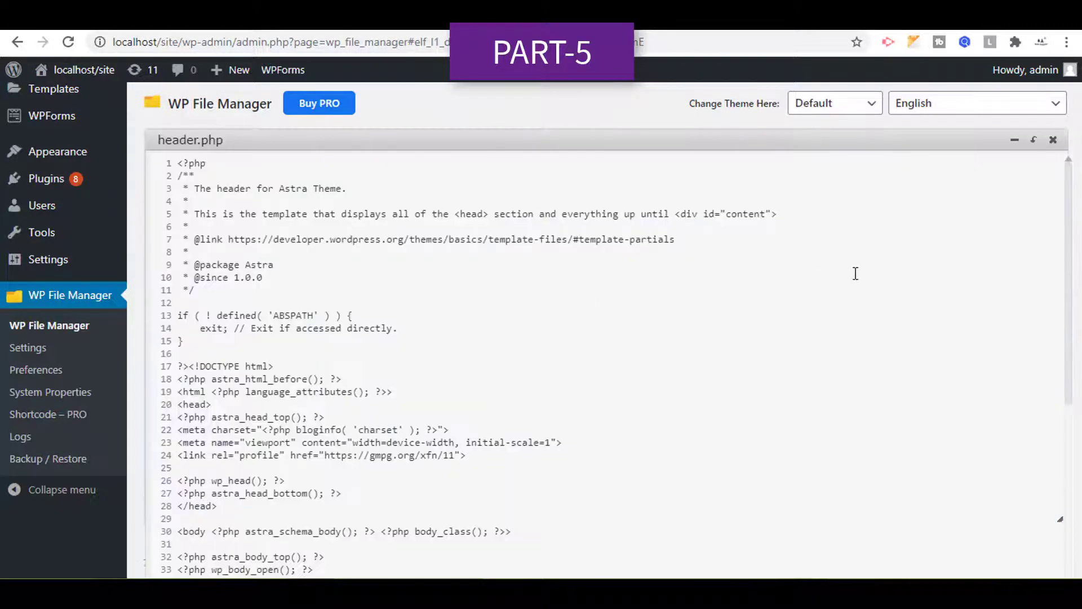
left_click(1036, 142)
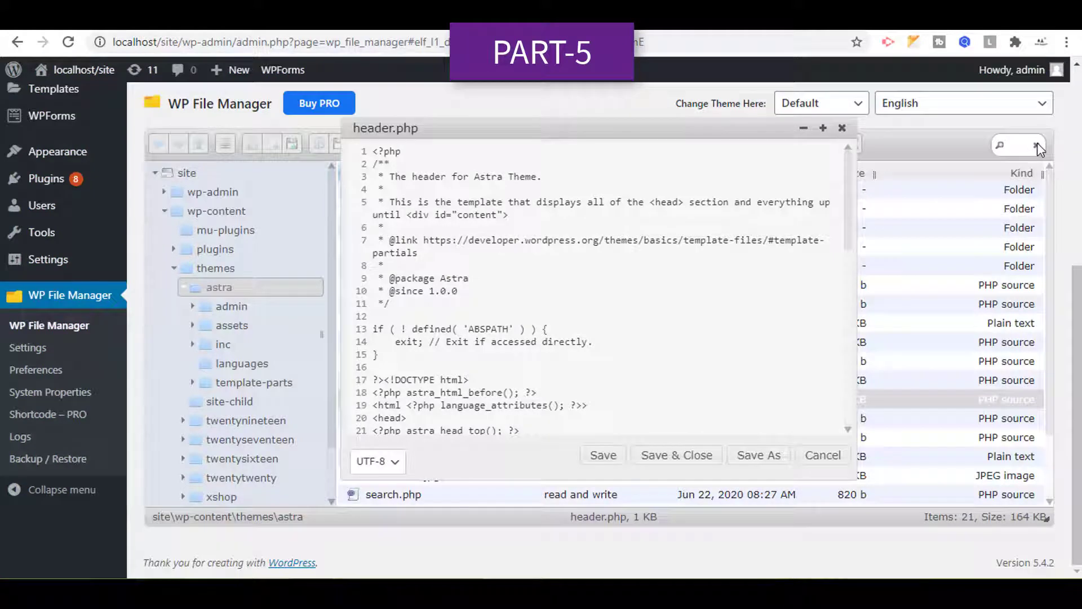
left_click(698, 455)
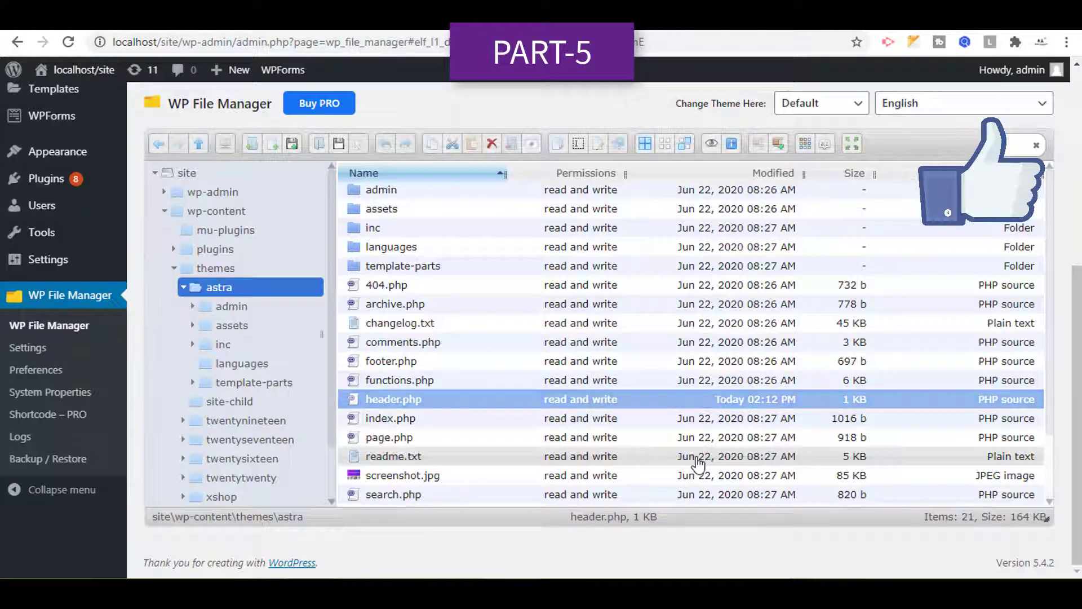
left_click(700, 402)
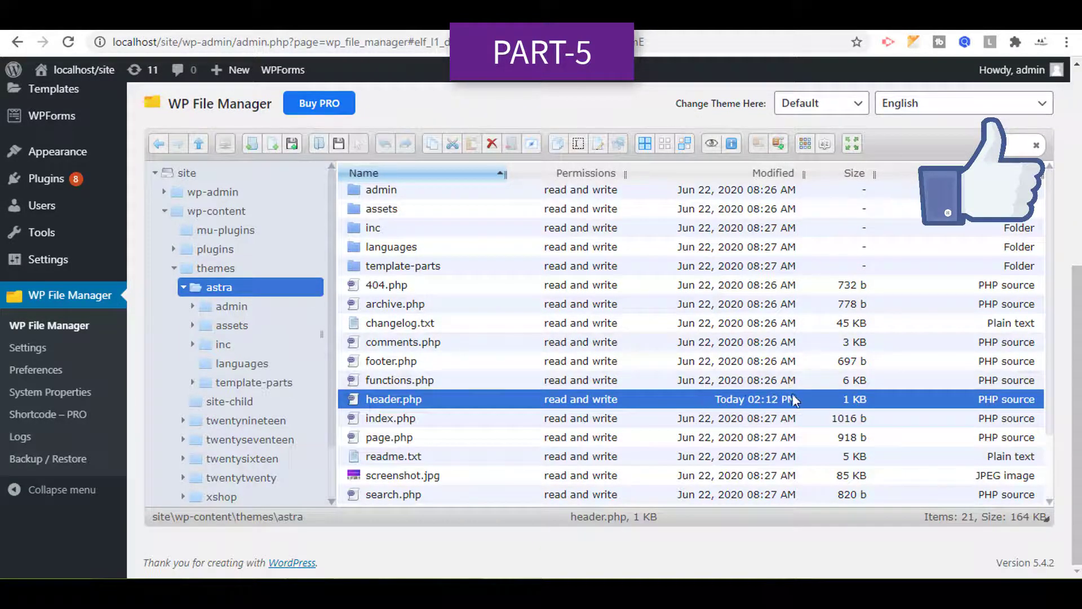